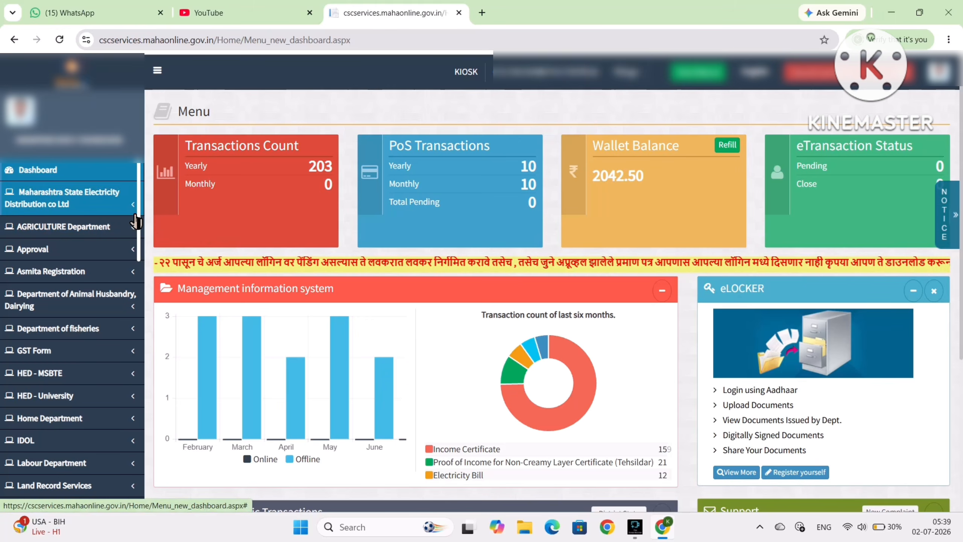
# - Open the Age, Nationality and Domicile certificate service (वय, राष्ट्रीयत्व आणि अधिवास प्रमाणपत्र) from the Revenue Department services
pyautogui.moveTo(136, 221); pyautogui.dragTo(146, 536)
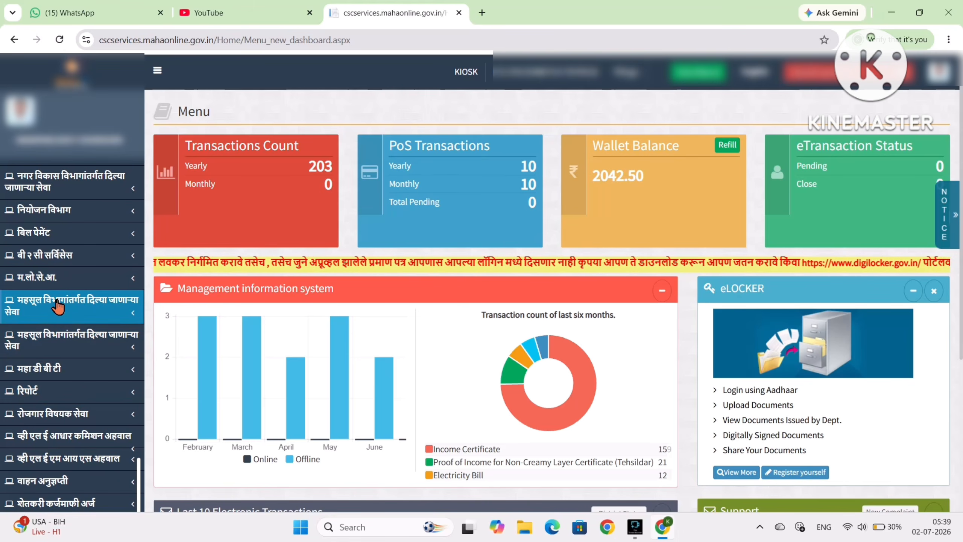
pyautogui.click(60, 346)
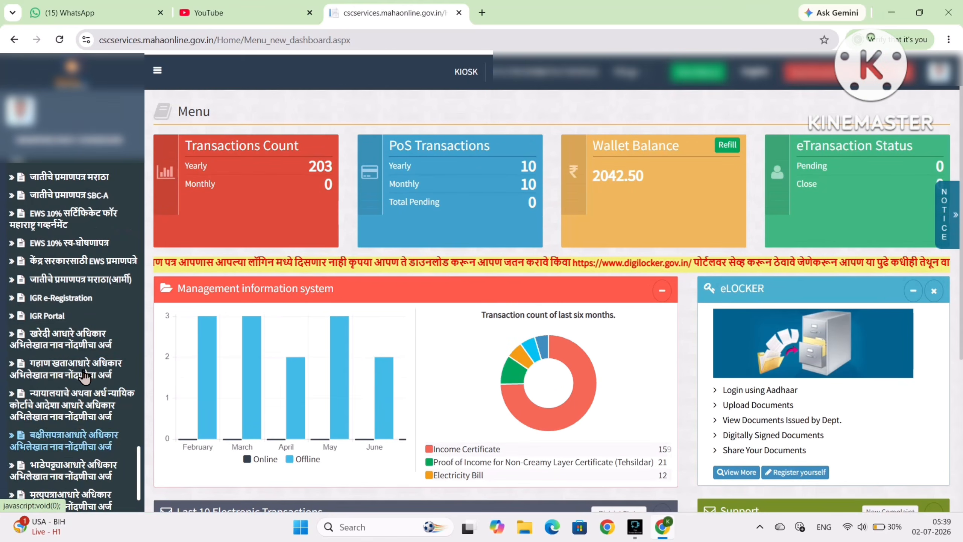
pyautogui.click(84, 375)
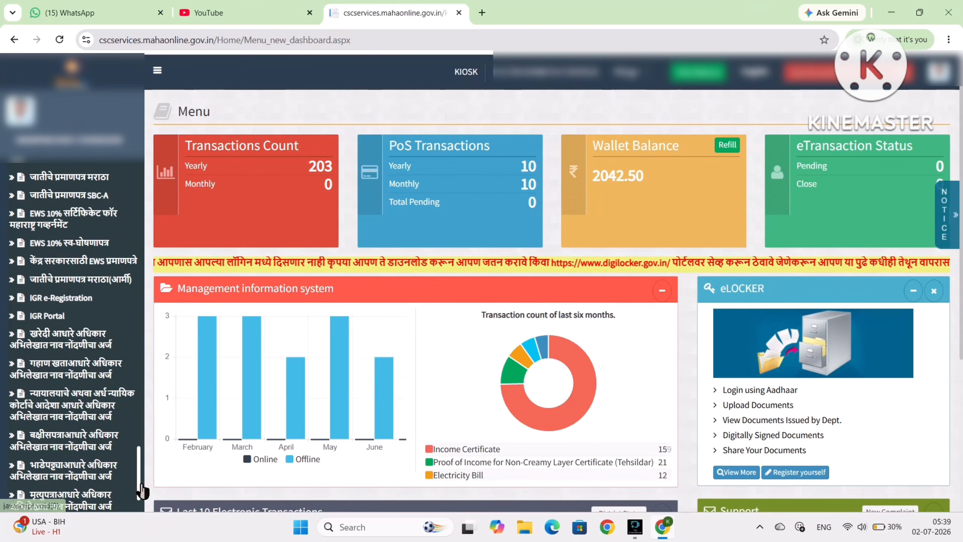
pyautogui.moveTo(138, 493); pyautogui.dragTo(144, 380)
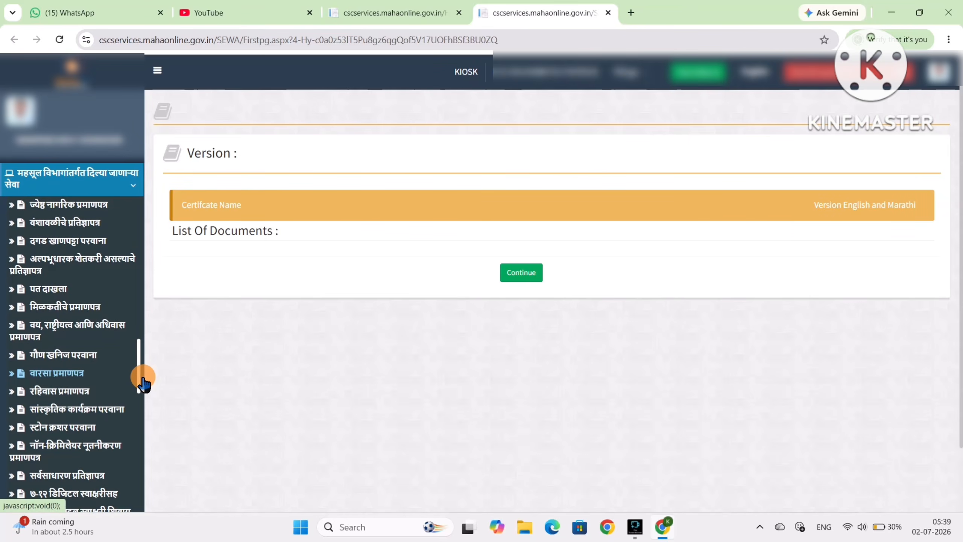
pyautogui.click(57, 327)
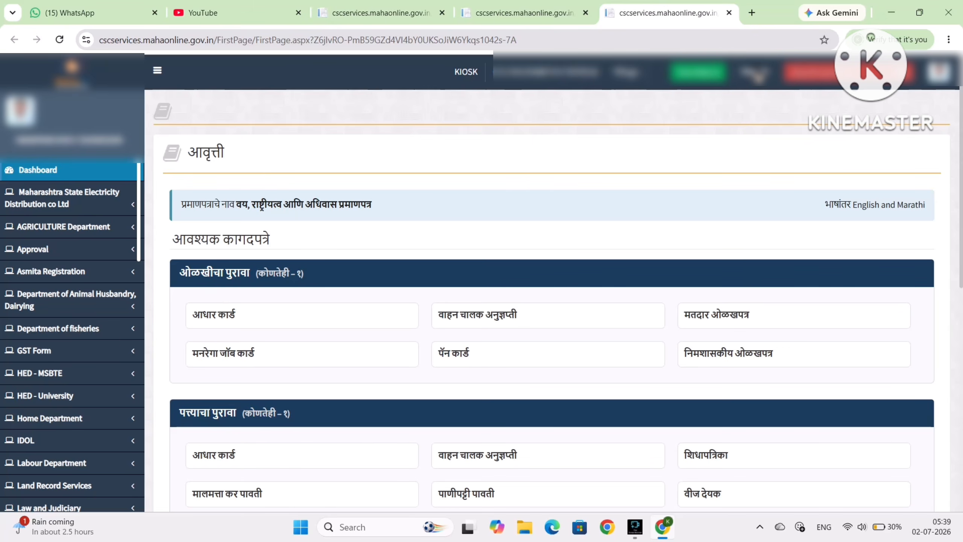
# - Switch the page to English, review the required documents, and continue to the Age Nationality and Domicile application form
pyautogui.click(757, 71)
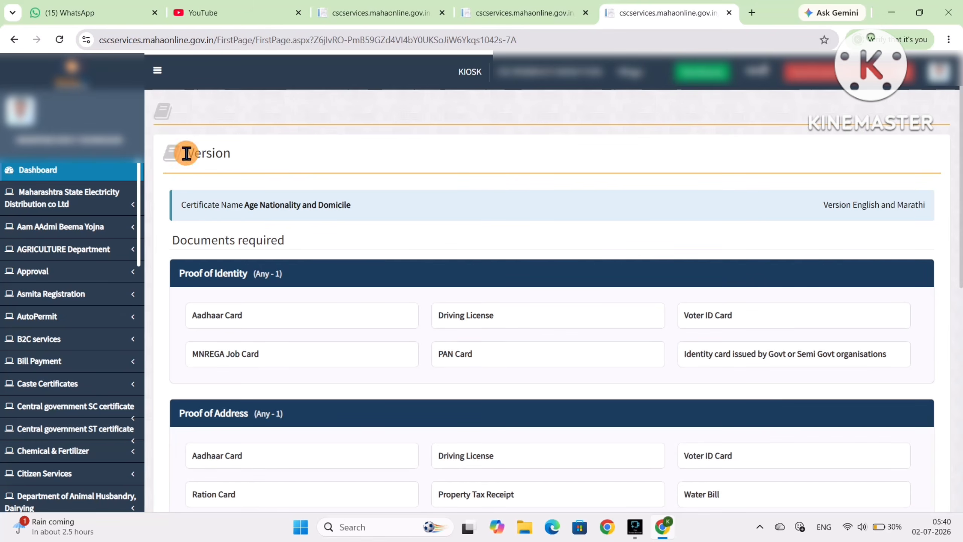
pyautogui.moveTo(187, 153); pyautogui.dragTo(574, 365)
pyautogui.scroll(-10, 492, 337)
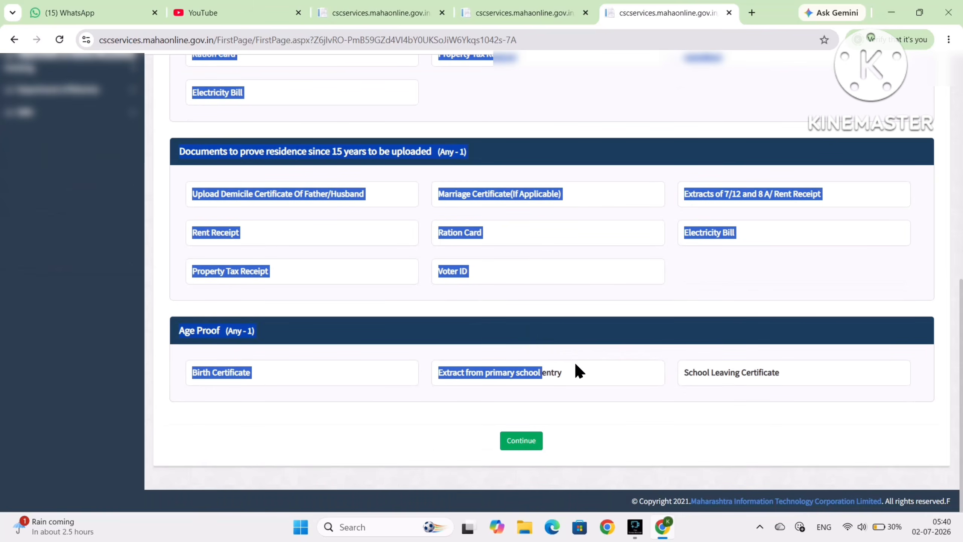
pyautogui.click(650, 415)
pyautogui.click(504, 444)
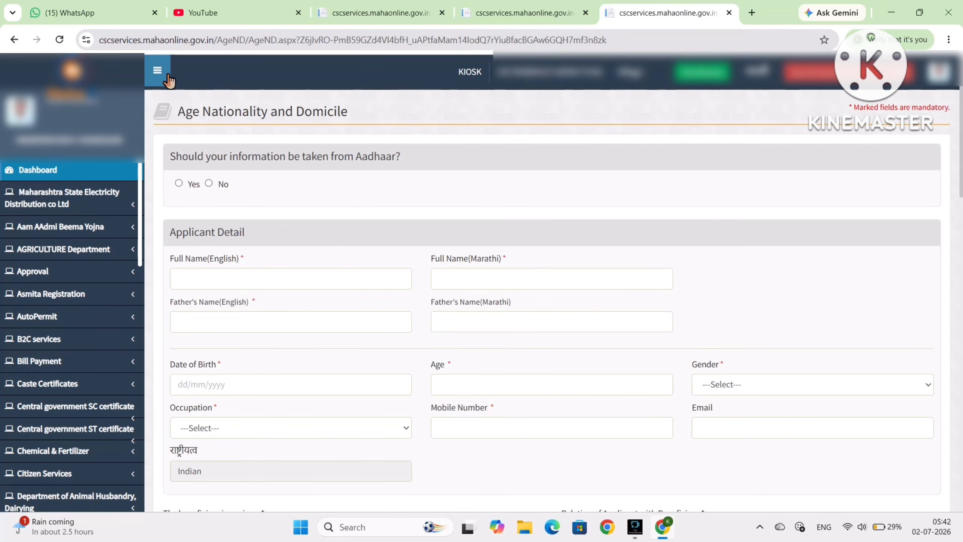
# - Collapse the side navigation so the application form uses the full page width
pyautogui.click(158, 70)
pyautogui.moveTo(54, 114); pyautogui.dragTo(189, 111)
pyautogui.click(566, 235)
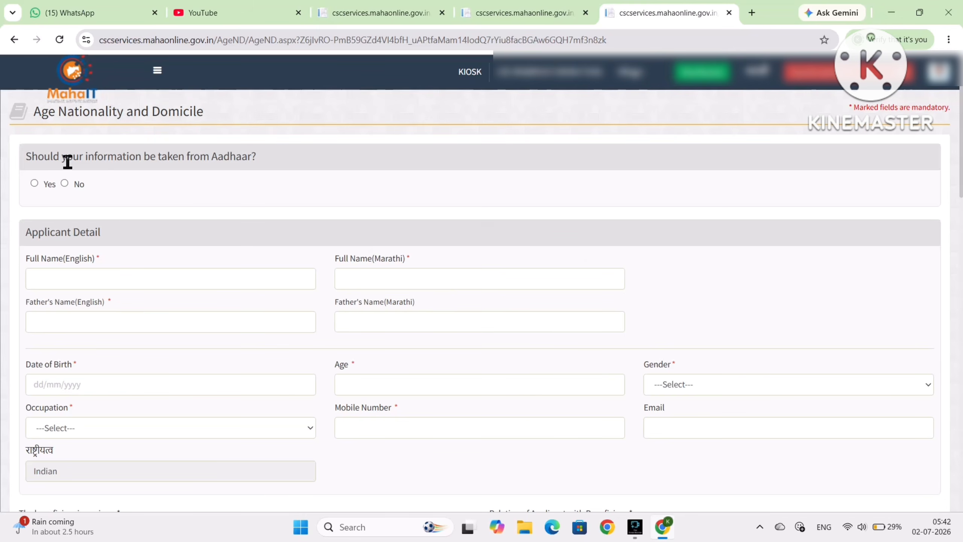
# - Try taking the applicant's information from Aadhaar by choosing Yes and requesting an OTP
pyautogui.moveTo(53, 156); pyautogui.dragTo(239, 157)
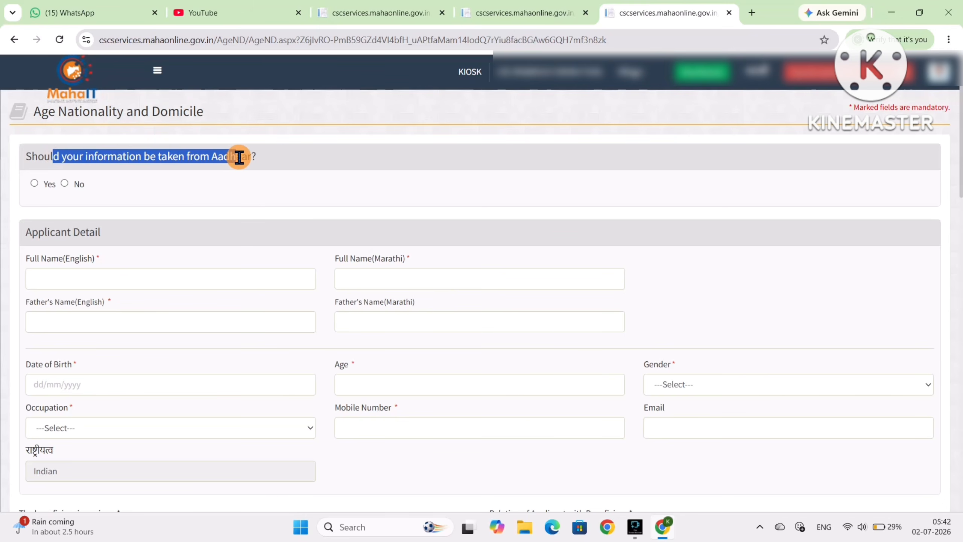
pyautogui.doubleClick(47, 185)
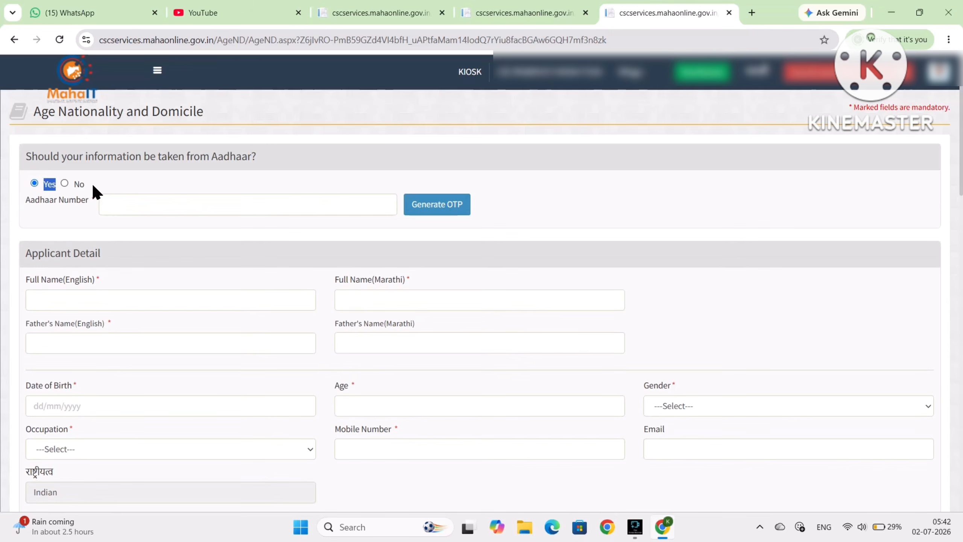
pyautogui.moveTo(45, 200); pyautogui.dragTo(112, 200)
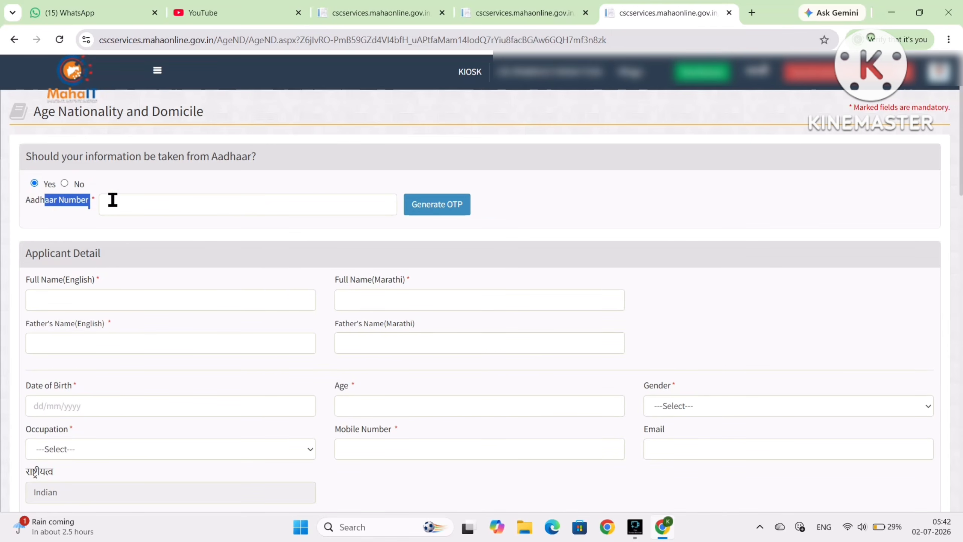
pyautogui.click(112, 200)
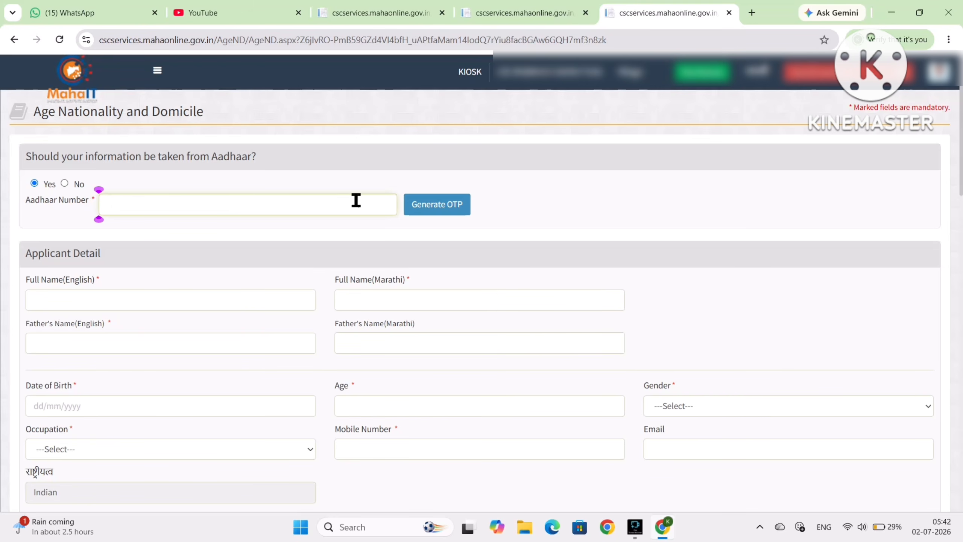
pyautogui.click(444, 214)
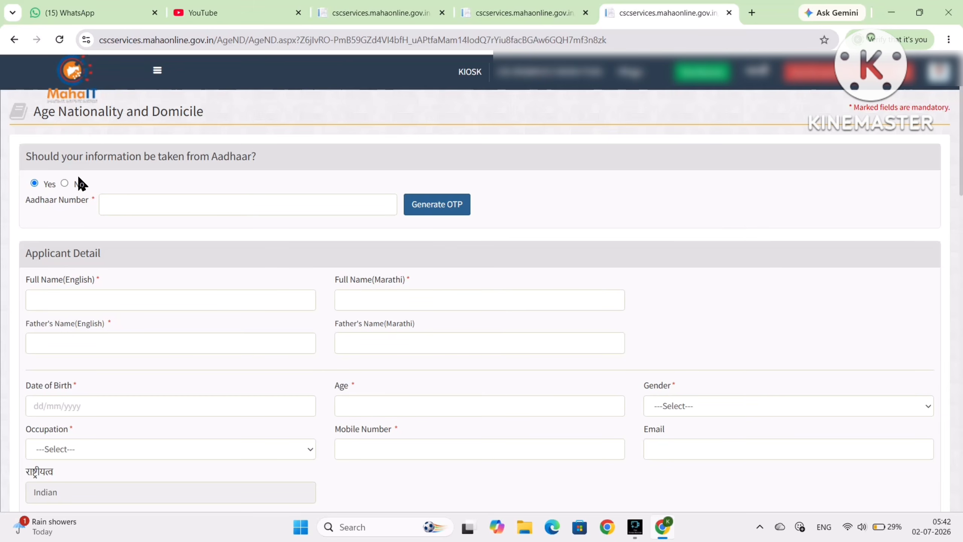
# - Choose No for taking information from Aadhaar, and enter the applicant's full name in English and Marathi
pyautogui.click(83, 184)
pyautogui.click(64, 182)
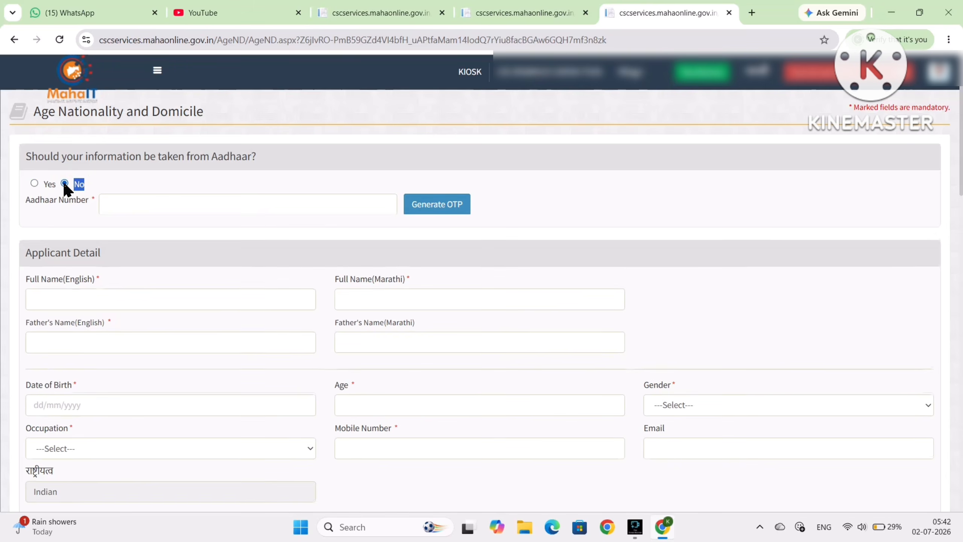
pyautogui.moveTo(33, 235); pyautogui.dragTo(80, 280)
pyautogui.click(80, 279)
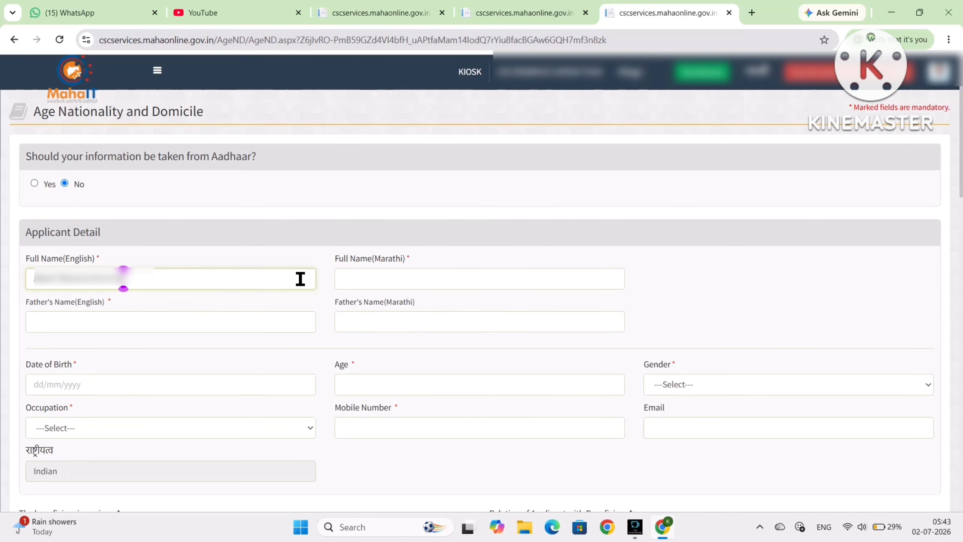
pyautogui.moveTo(335, 258); pyautogui.dragTo(382, 270)
pyautogui.click(382, 270)
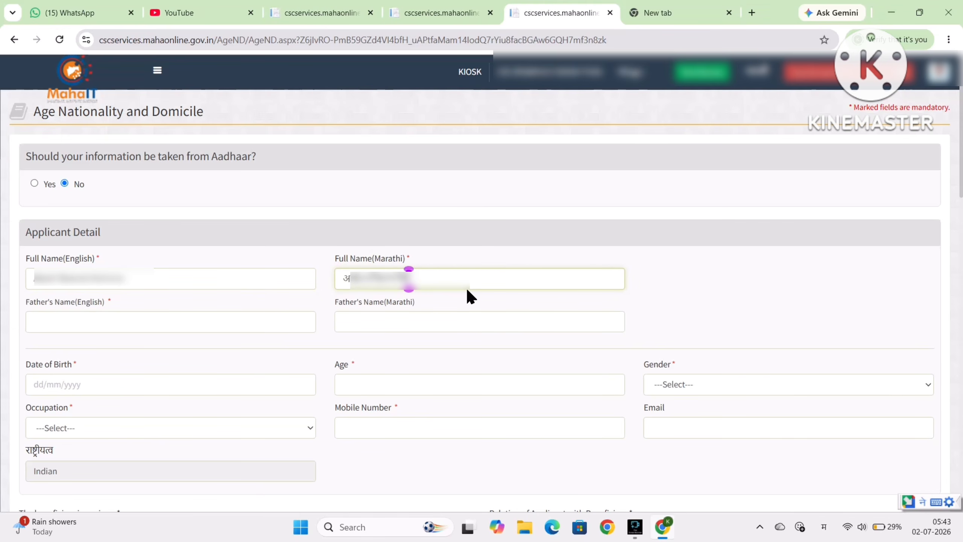
# - Enter the father's name in both English and Marathi
pyautogui.moveTo(29, 301); pyautogui.dragTo(105, 305)
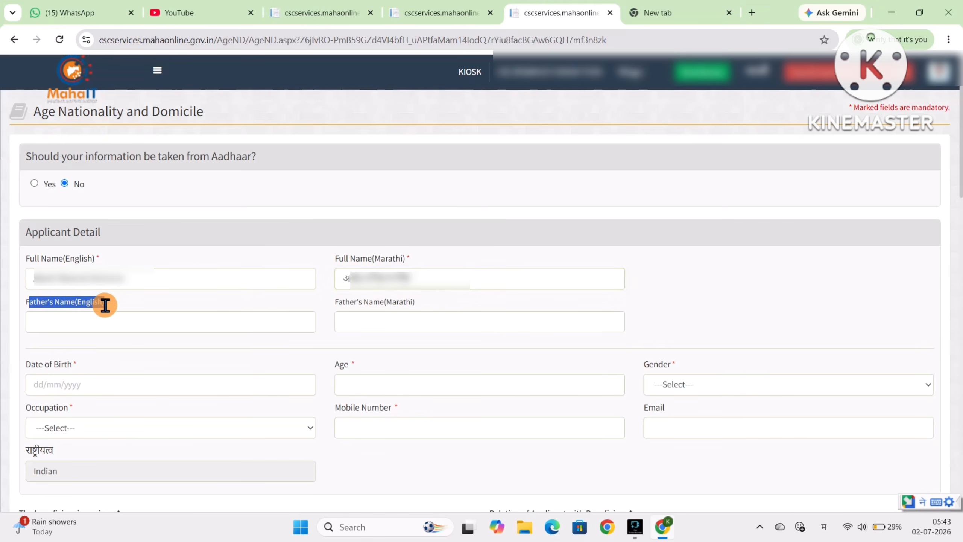
pyautogui.click(69, 324)
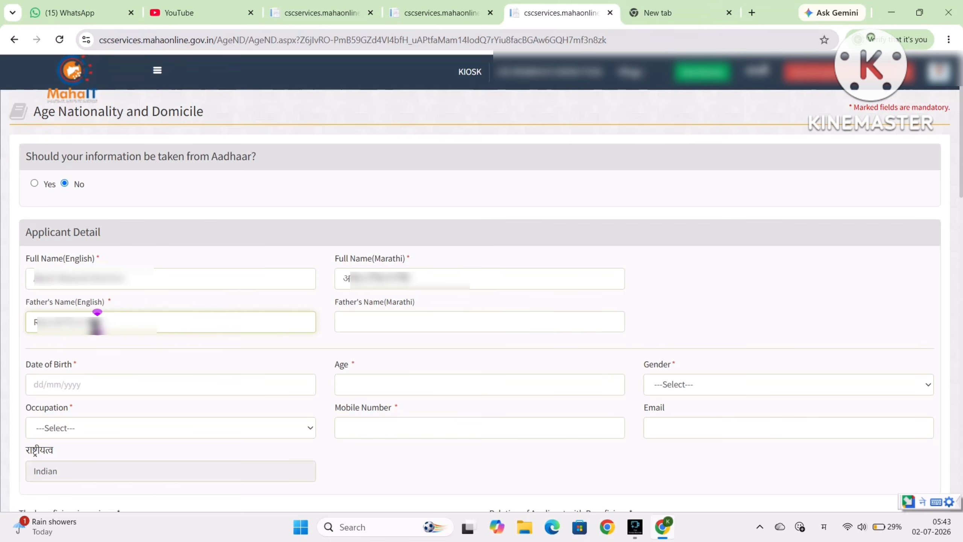
pyautogui.moveTo(342, 302); pyautogui.dragTo(384, 321)
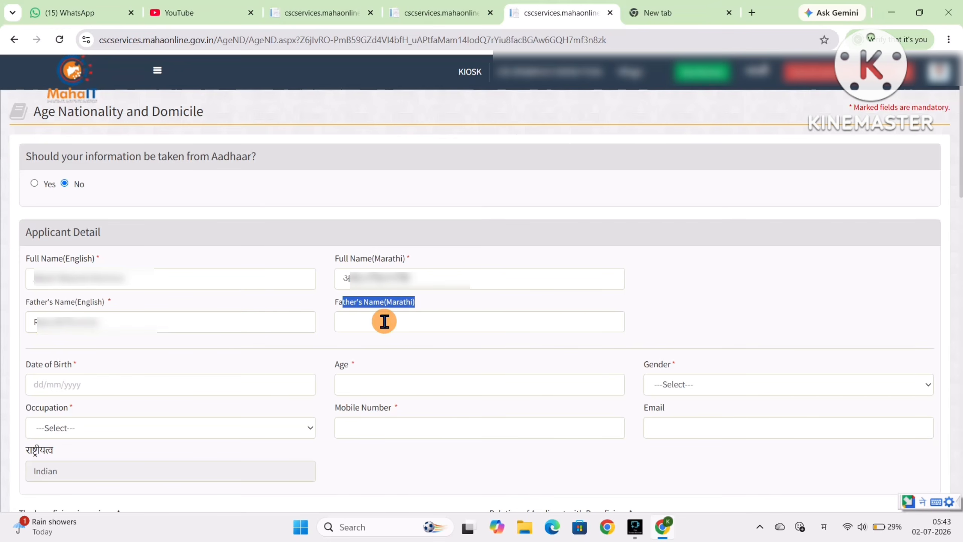
pyautogui.click(384, 321)
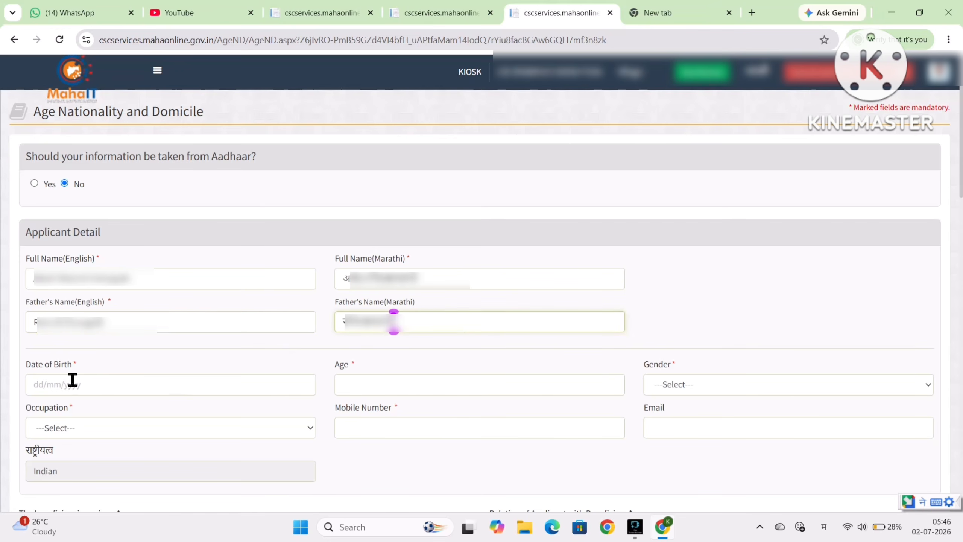
# - Enter the applicant's date of birth and confirm it in the calendar so the age is filled in
pyautogui.moveTo(31, 365); pyautogui.dragTo(69, 367)
pyautogui.click(69, 386)
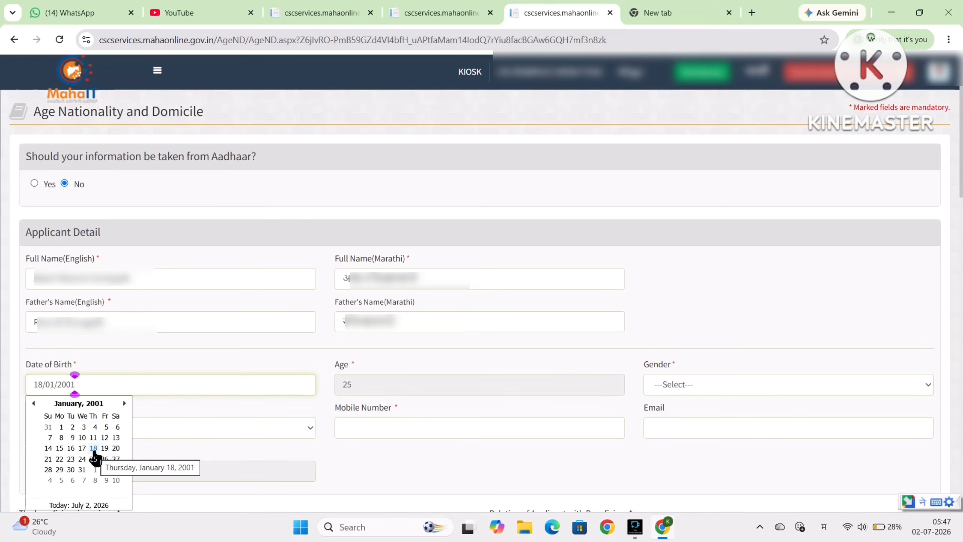
pyautogui.click(94, 453)
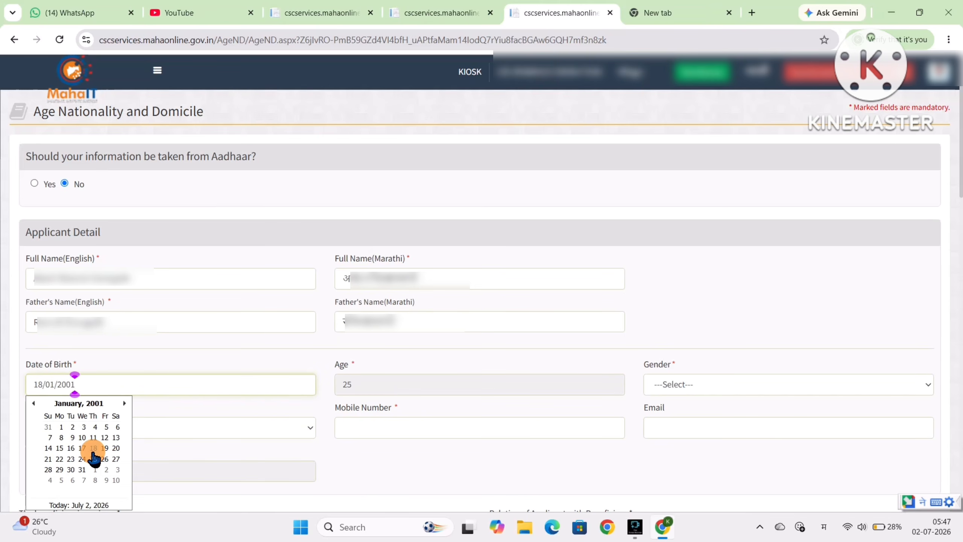
pyautogui.click(223, 448)
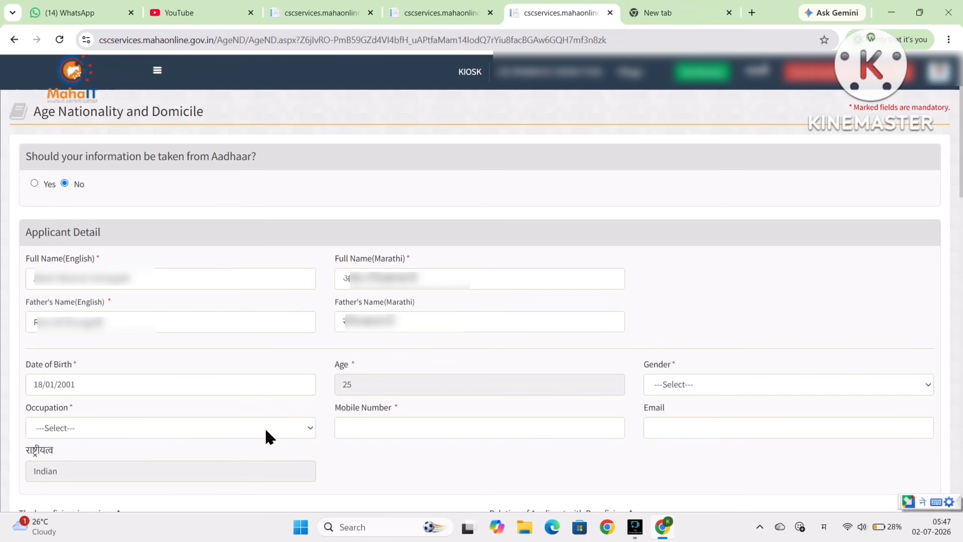
pyautogui.click(348, 365)
# - Set the applicant's gender to M and the occupation to Student
pyautogui.moveTo(660, 365); pyautogui.dragTo(688, 389)
pyautogui.click(688, 389)
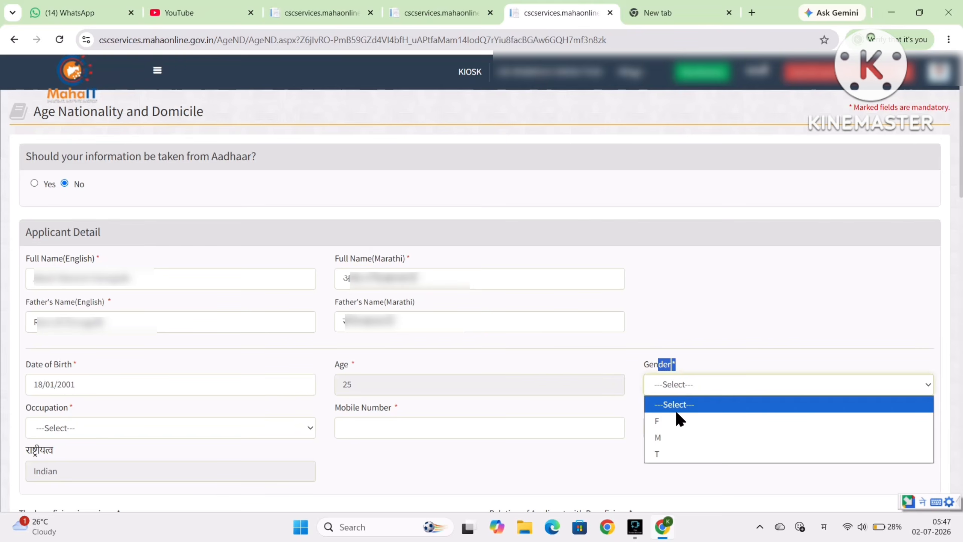
pyautogui.click(670, 439)
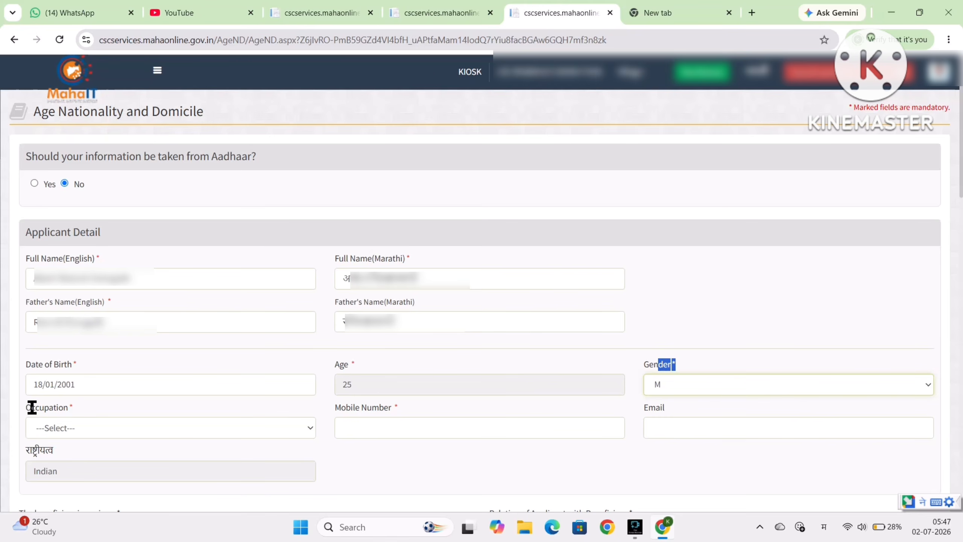
pyautogui.moveTo(32, 407); pyautogui.dragTo(96, 422)
pyautogui.click(97, 423)
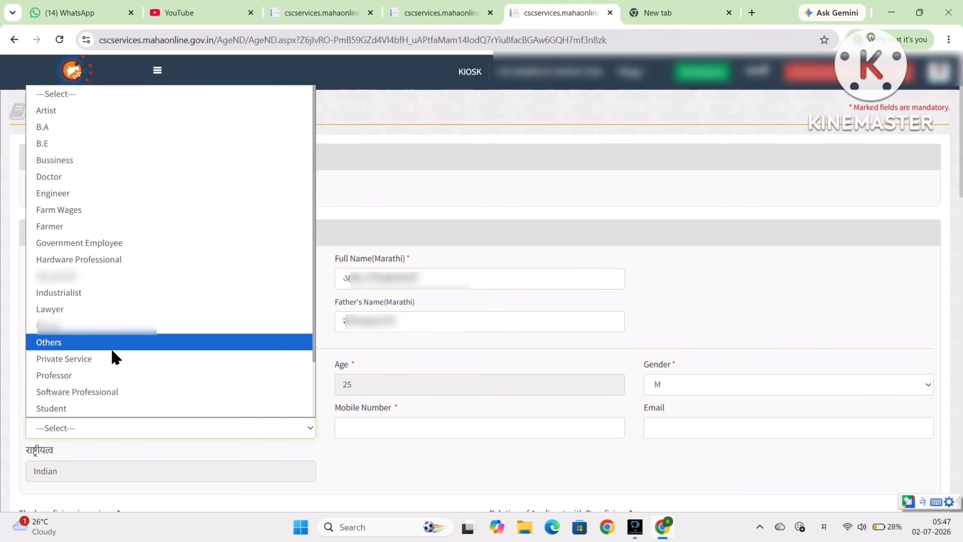
pyautogui.click(71, 410)
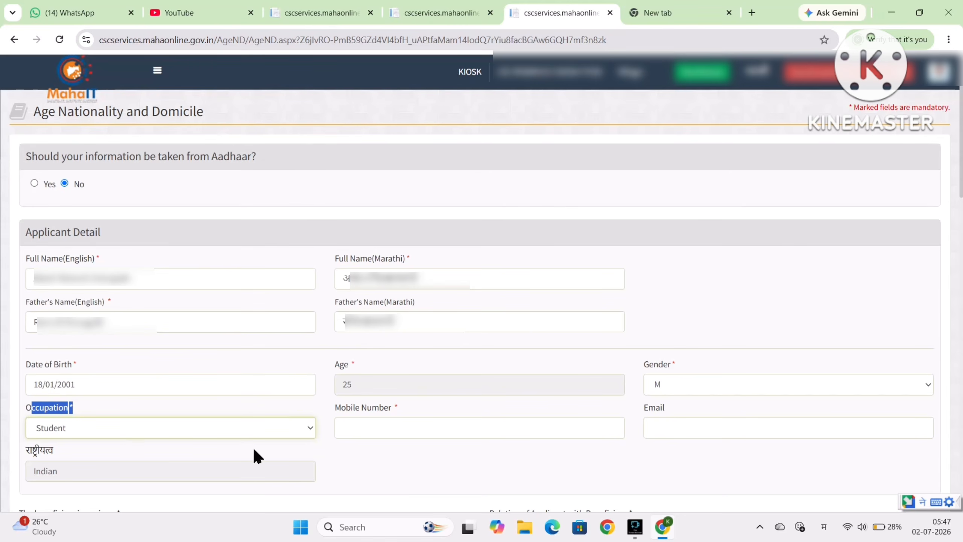
# - Paste the applicant's mobile number, leave the email empty, and keep the nationality as Indian
pyautogui.moveTo(344, 405); pyautogui.dragTo(395, 420)
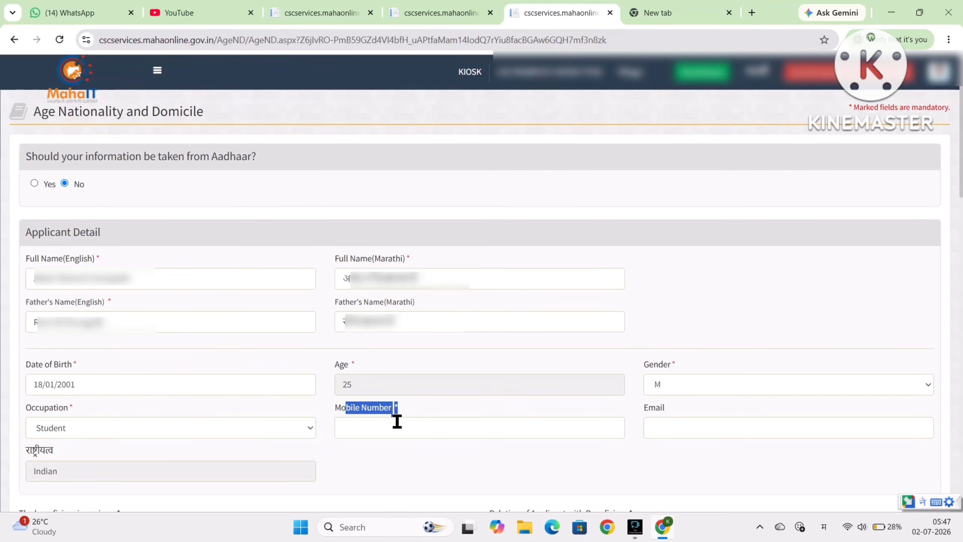
pyautogui.click(395, 420)
pyautogui.hotkey('ctrl', 'v')
pyautogui.click(442, 480)
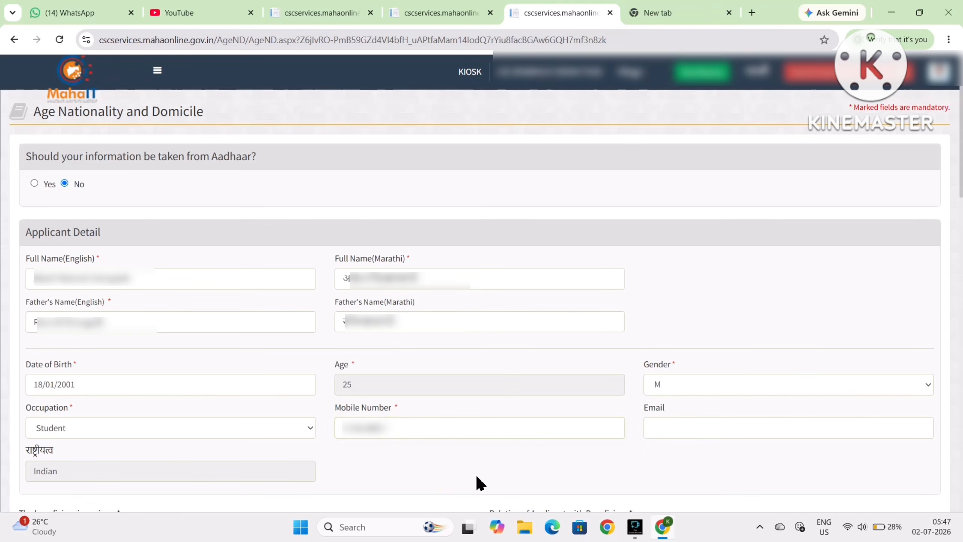
pyautogui.moveTo(648, 407); pyautogui.dragTo(663, 407)
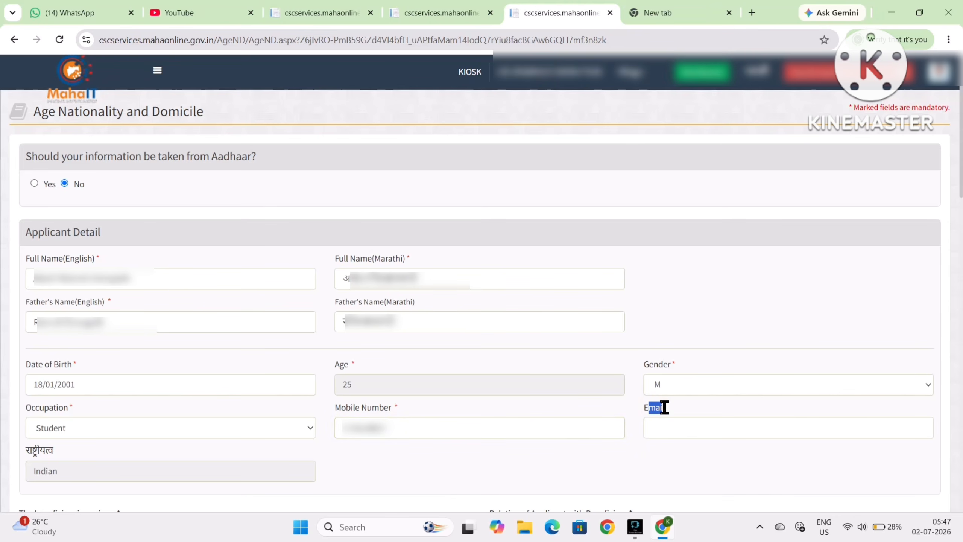
pyautogui.click(646, 463)
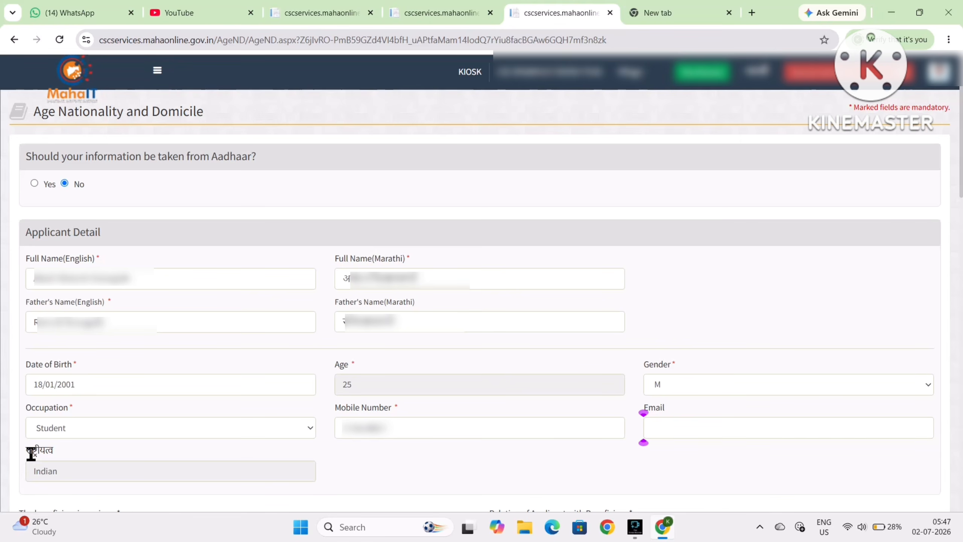
pyautogui.moveTo(33, 453); pyautogui.dragTo(54, 449)
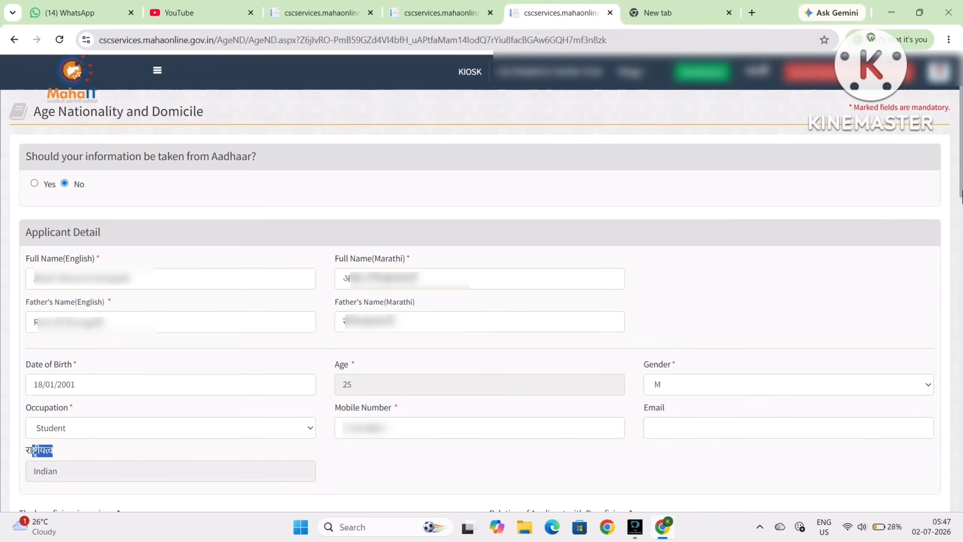
# - Mark the beneficiary as a minor and set the applicant's relation with the beneficiary to Son
pyautogui.moveTo(959, 183); pyautogui.dragTo(959, 323)
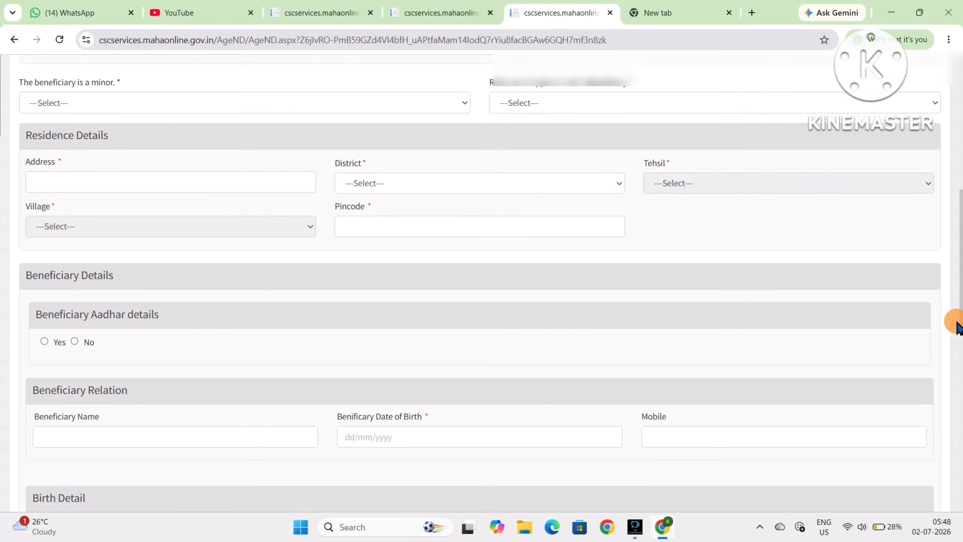
pyautogui.doubleClick(27, 82)
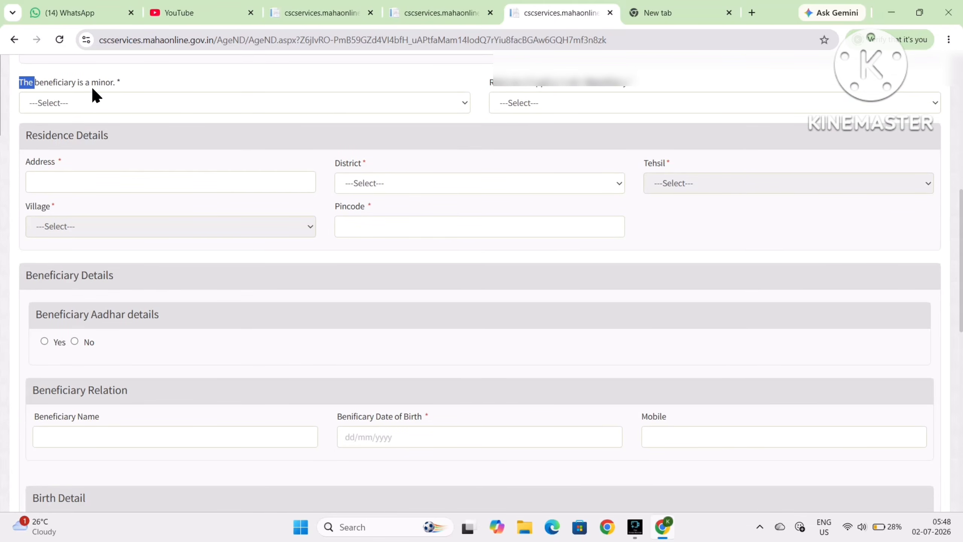
pyautogui.click(91, 102)
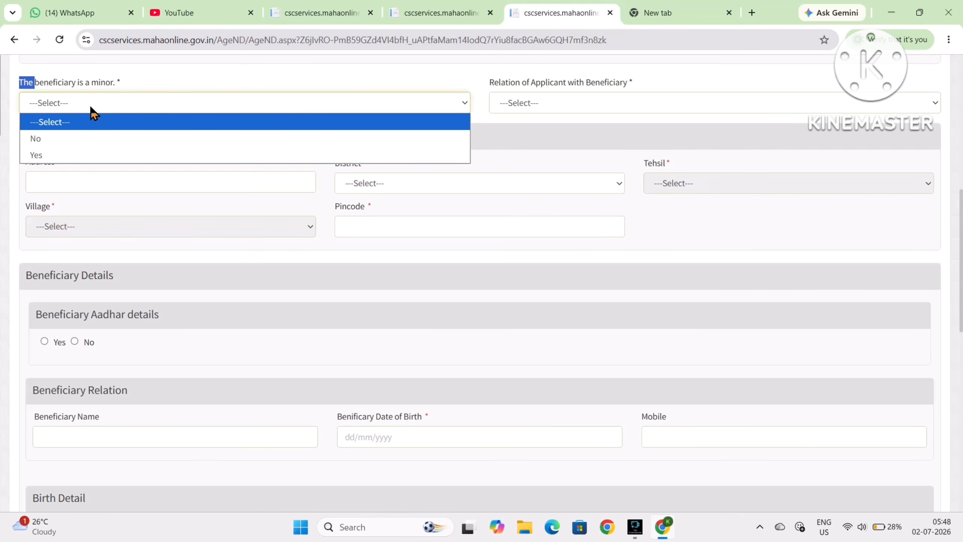
pyautogui.click(75, 154)
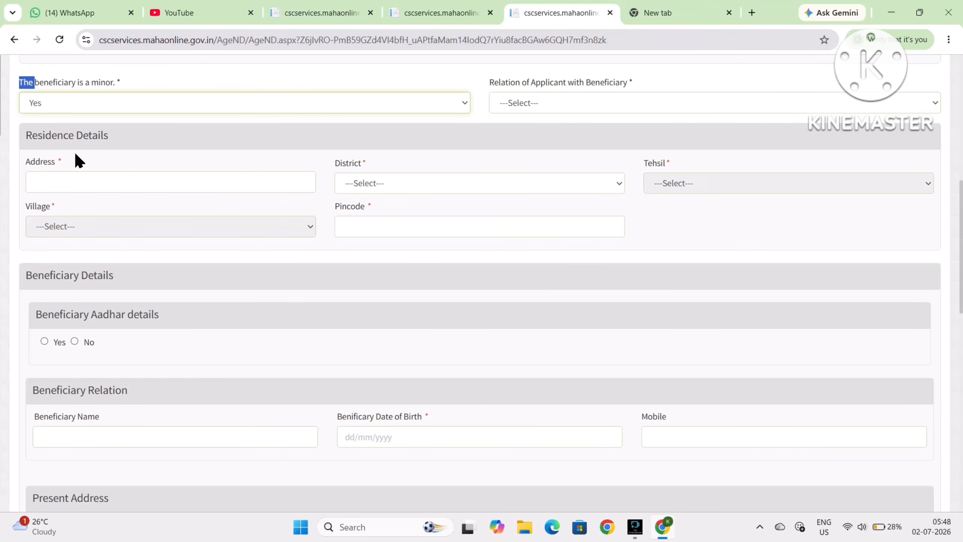
pyautogui.moveTo(496, 87); pyautogui.dragTo(607, 91)
pyautogui.click(606, 99)
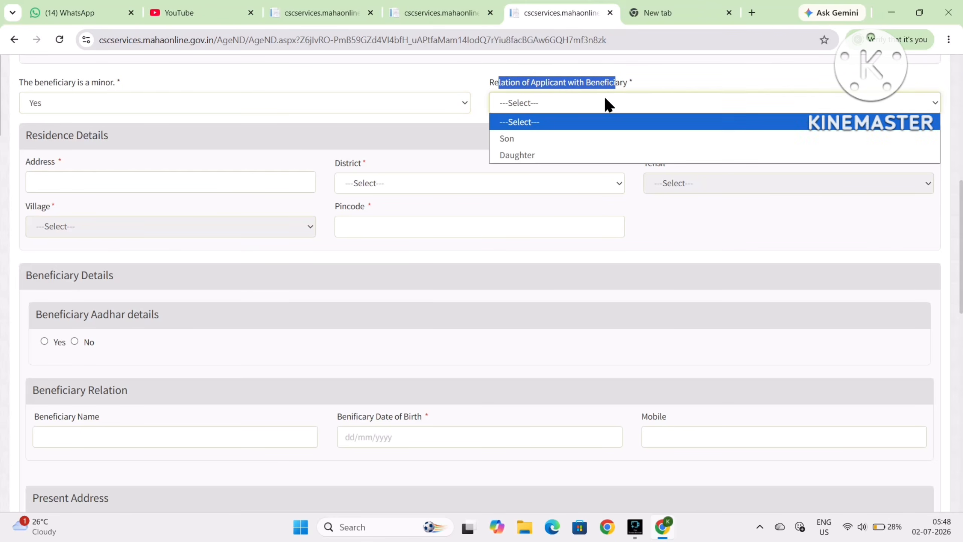
pyautogui.click(563, 139)
# - Answer No for the beneficiary Aadhaar details and review the minor's name, date of birth and mobile fields
pyautogui.moveTo(42, 313); pyautogui.dragTo(176, 314)
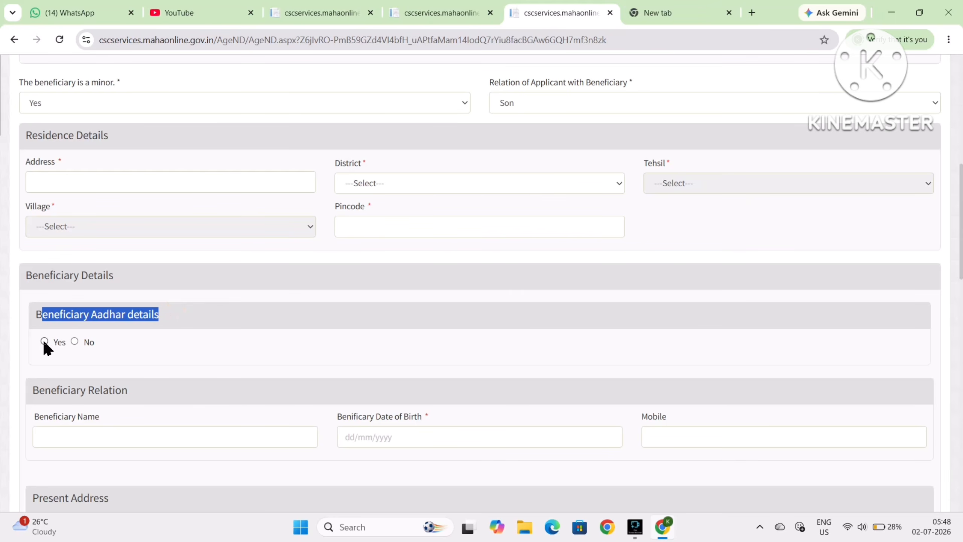
pyautogui.moveTo(54, 342); pyautogui.dragTo(81, 341)
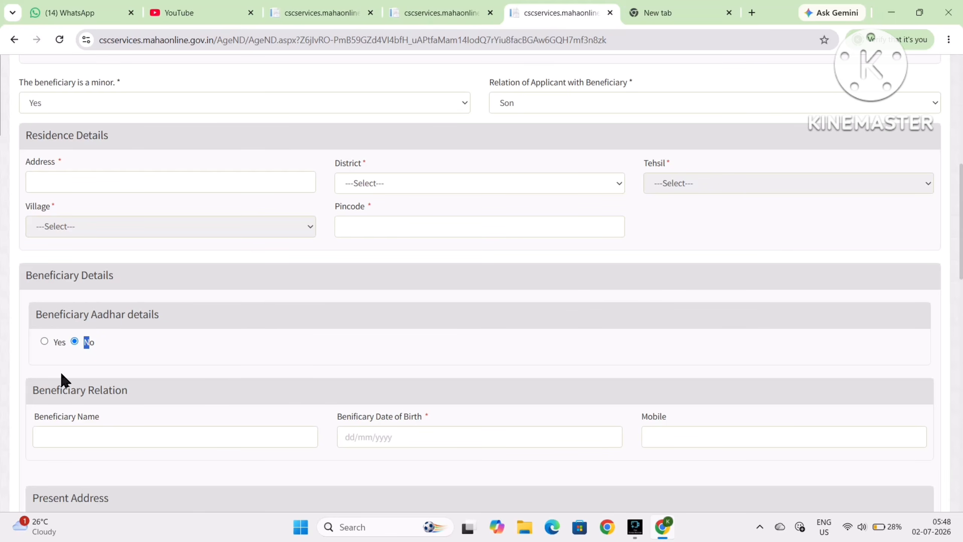
pyautogui.moveTo(51, 390); pyautogui.dragTo(688, 456)
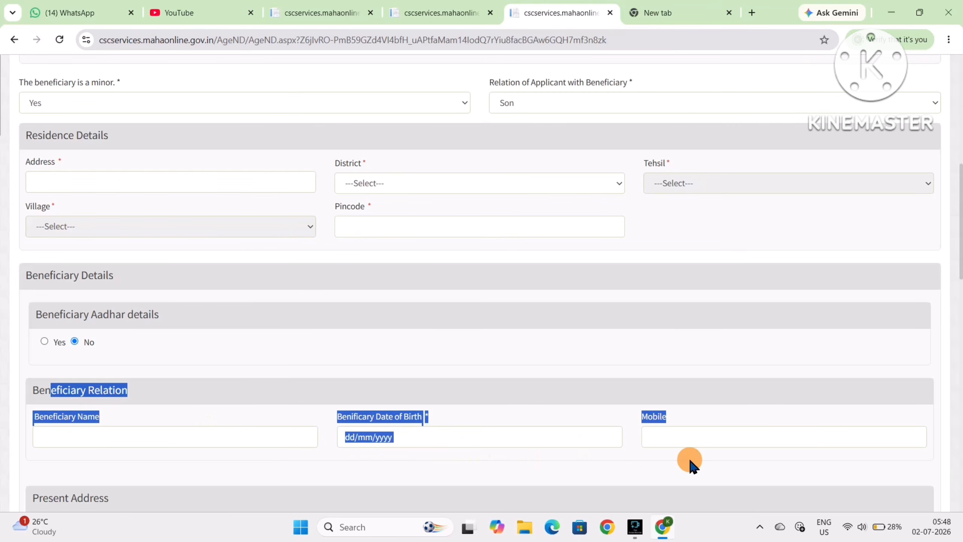
pyautogui.click(89, 417)
pyautogui.moveTo(33, 416); pyautogui.dragTo(111, 415)
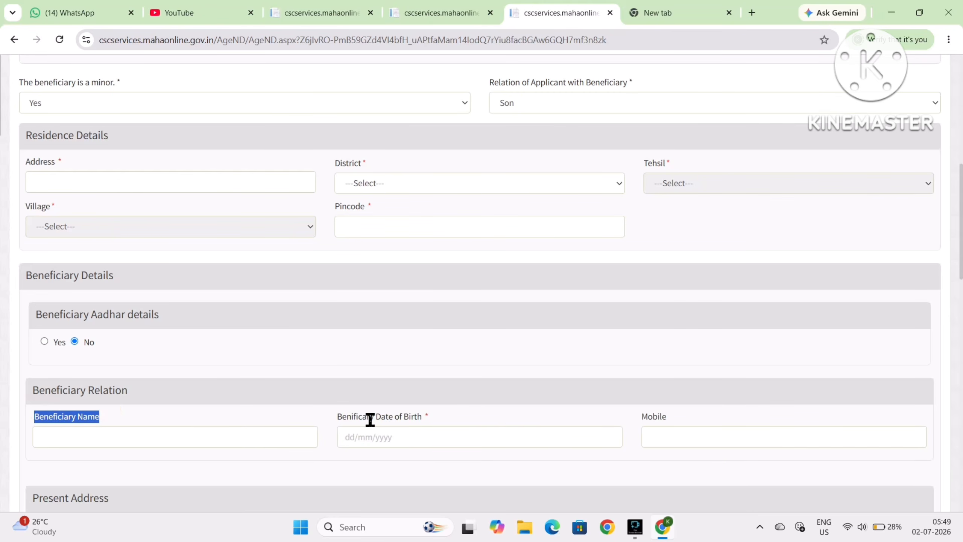
pyautogui.moveTo(354, 416); pyautogui.dragTo(393, 416)
pyautogui.moveTo(653, 416); pyautogui.dragTo(666, 416)
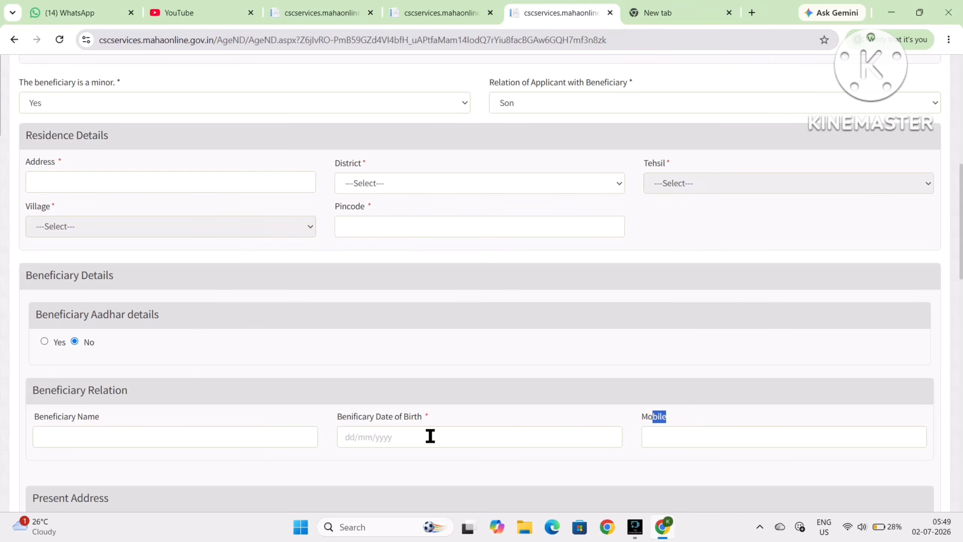
pyautogui.scroll(-2, 451, 448)
pyautogui.scroll(2, 450, 445)
# - Change the beneficiary's minor status to No, with Self as the applicant's relation with the beneficiary
pyautogui.click(28, 99)
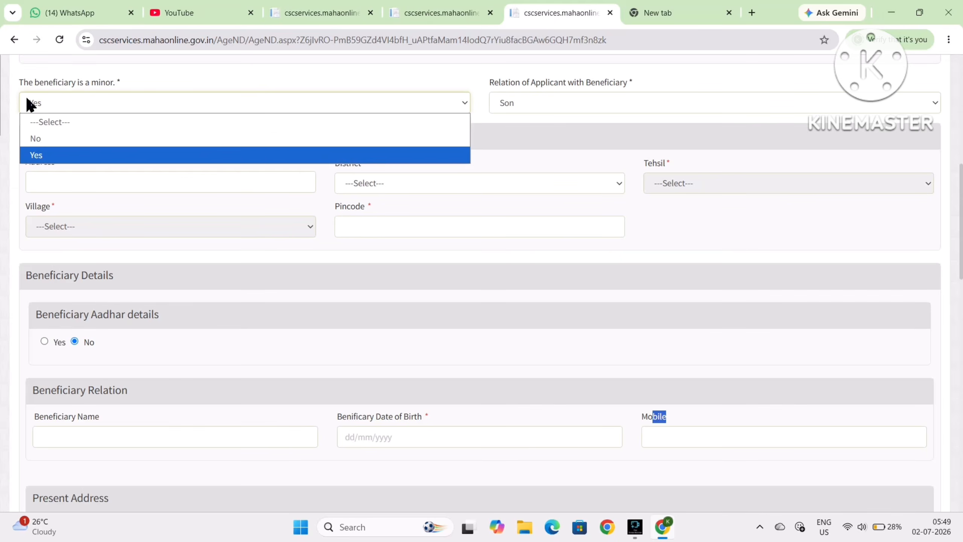
pyautogui.click(29, 138)
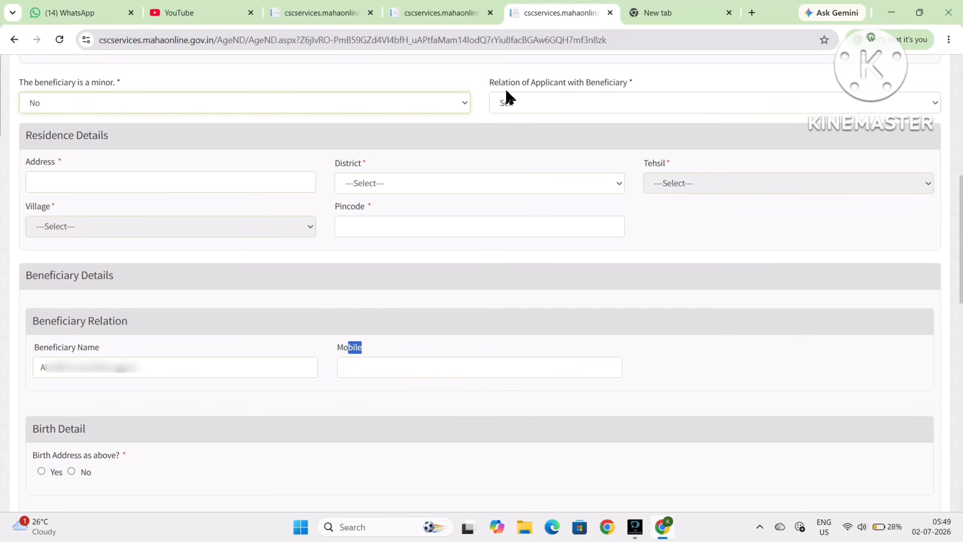
pyautogui.moveTo(504, 79); pyautogui.dragTo(590, 84)
pyautogui.doubleClick(566, 106)
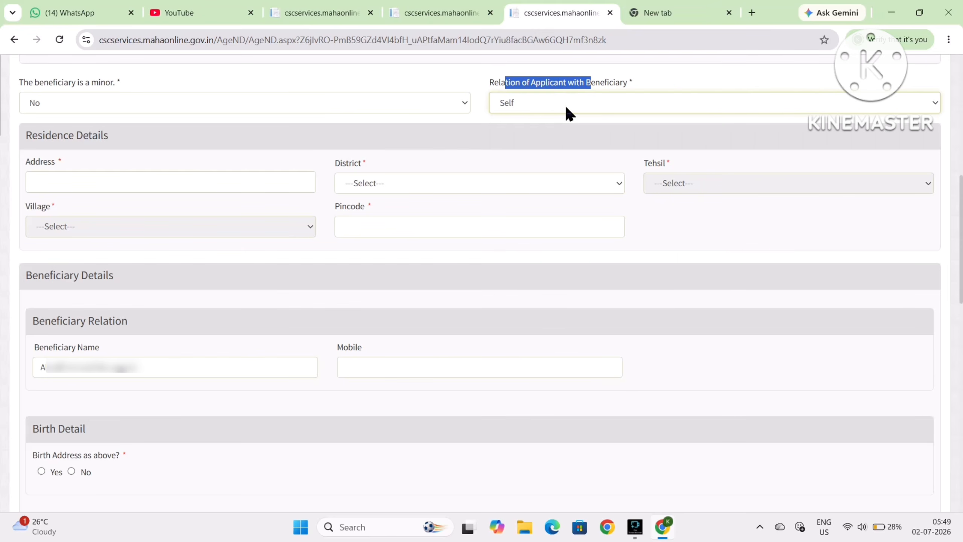
pyautogui.click(366, 68)
# - Enter the applicant's address in the residence details
pyautogui.moveTo(33, 135); pyautogui.dragTo(108, 136)
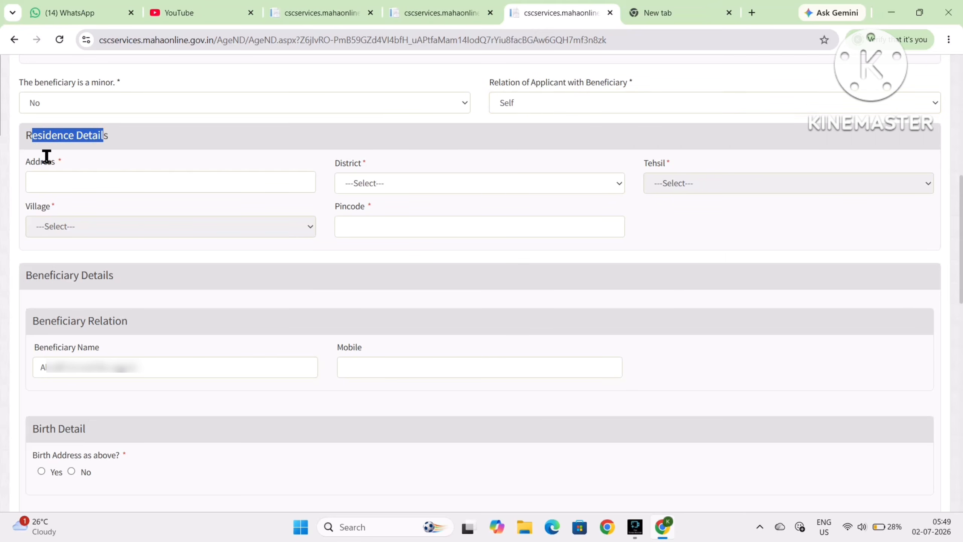
pyautogui.moveTo(30, 160); pyautogui.dragTo(634, 251)
pyautogui.click(706, 242)
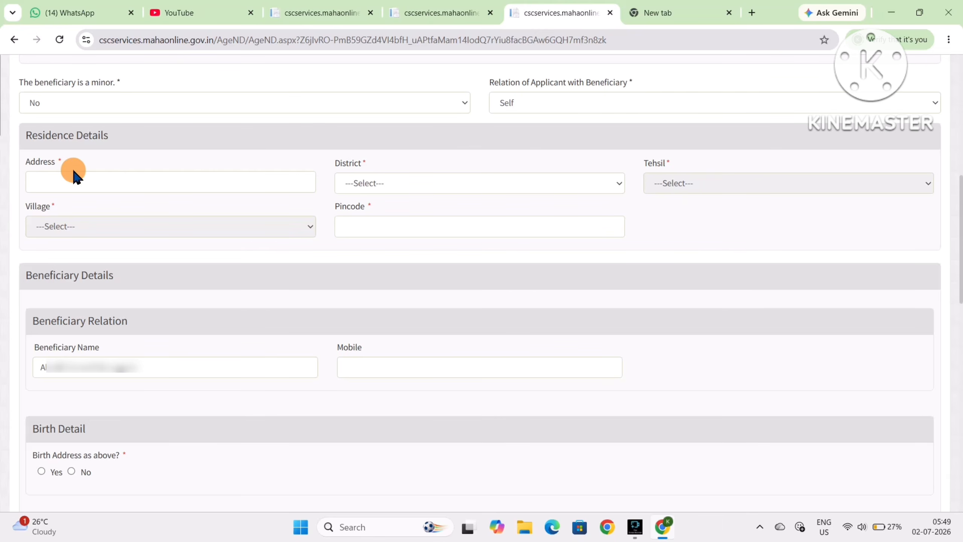
pyautogui.click(88, 179)
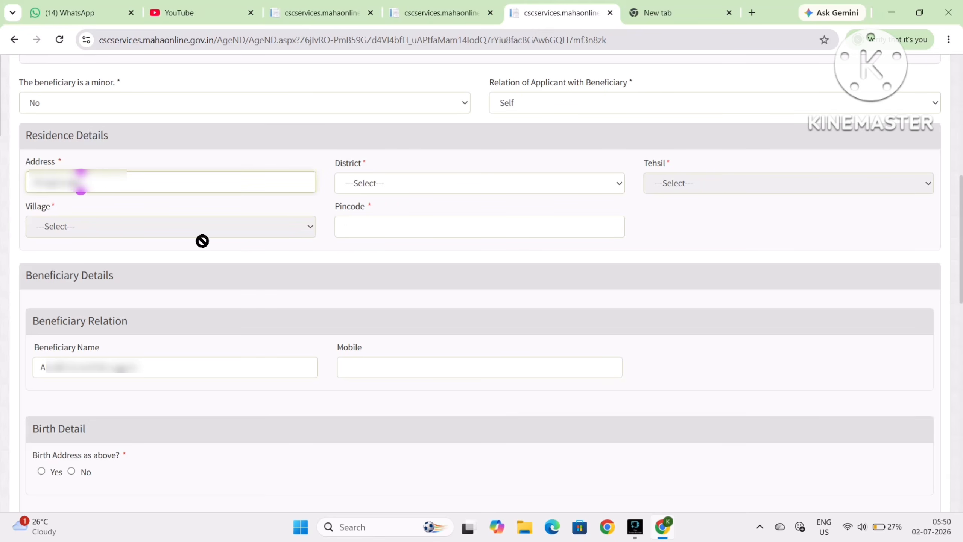
# - Set the residence district to Chandrapur and the tehsil to Brahmapuri
pyautogui.doubleClick(348, 163)
pyautogui.click(366, 185)
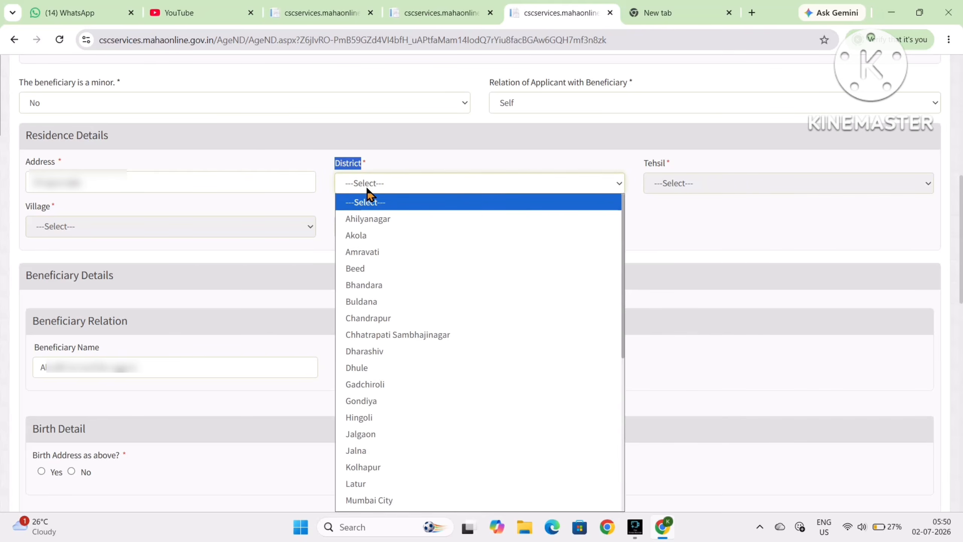
pyautogui.press('c')
pyautogui.press('Return')
pyautogui.doubleClick(648, 164)
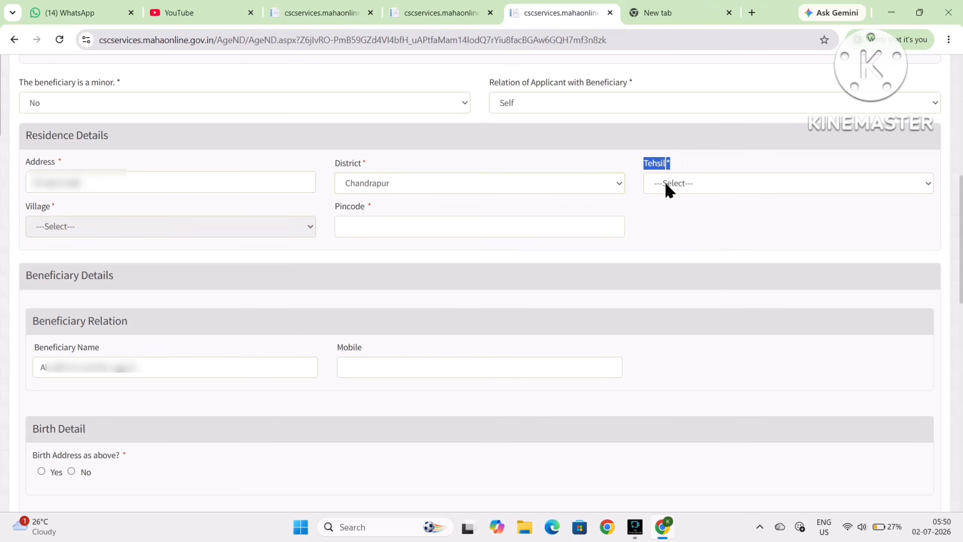
pyautogui.click(665, 182)
pyautogui.press('b')
pyautogui.press('r')
pyautogui.press('Return')
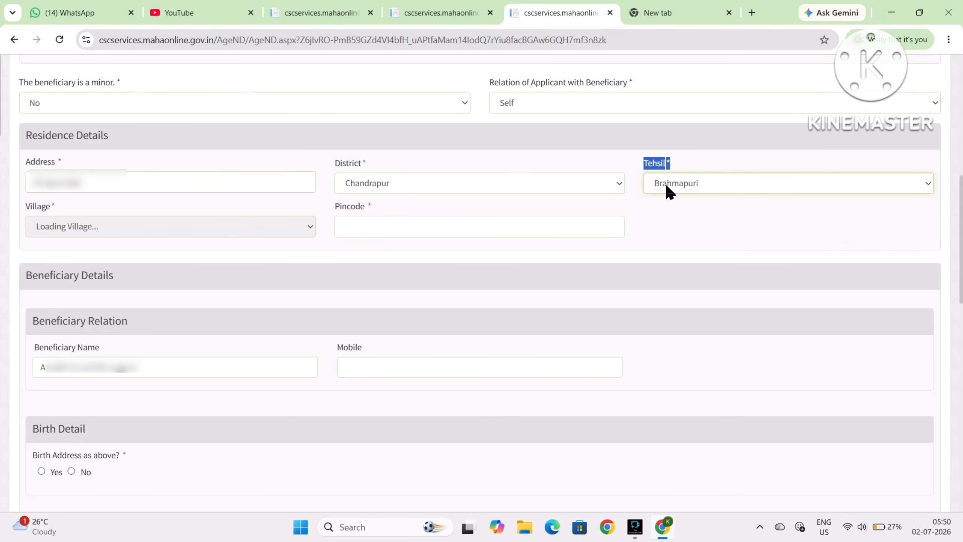
# - Select the applicant's village and enter the postal pincode to complete the residence details
pyautogui.click(24, 205)
pyautogui.moveTo(26, 209); pyautogui.dragTo(59, 216)
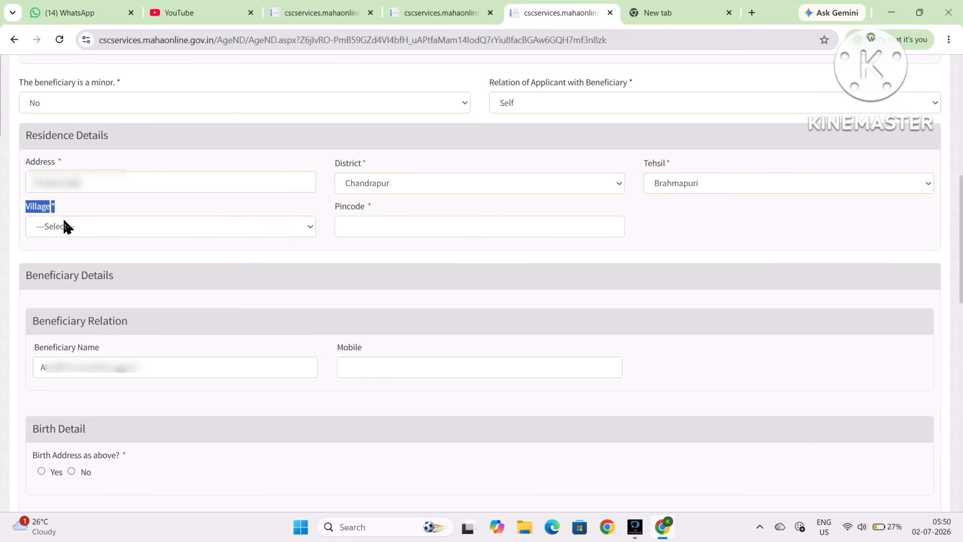
pyautogui.click(64, 221)
pyautogui.press('b')
pyautogui.press('h')
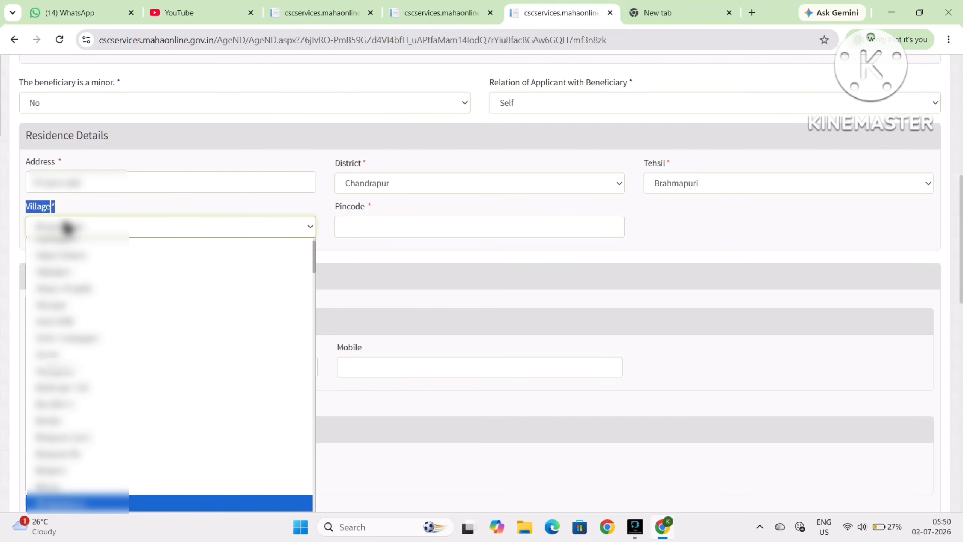
pyautogui.press('Return')
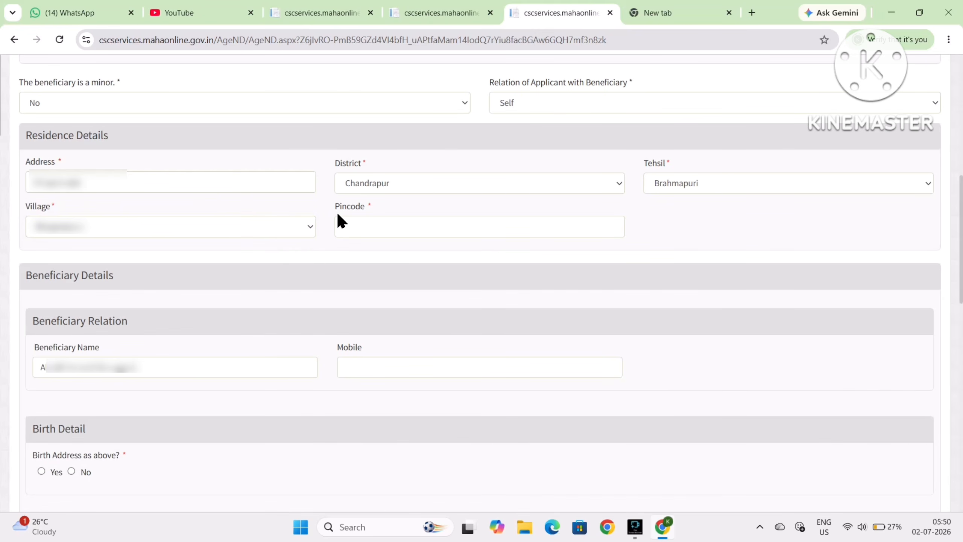
pyautogui.moveTo(336, 211); pyautogui.dragTo(391, 215)
pyautogui.click(383, 224)
pyautogui.write('441206')
pyautogui.click(318, 248)
# - Review the beneficiary relation section, covering the beneficiary's name and the optional mobile field
pyautogui.moveTo(37, 281); pyautogui.dragTo(116, 282)
pyautogui.click(7, 303)
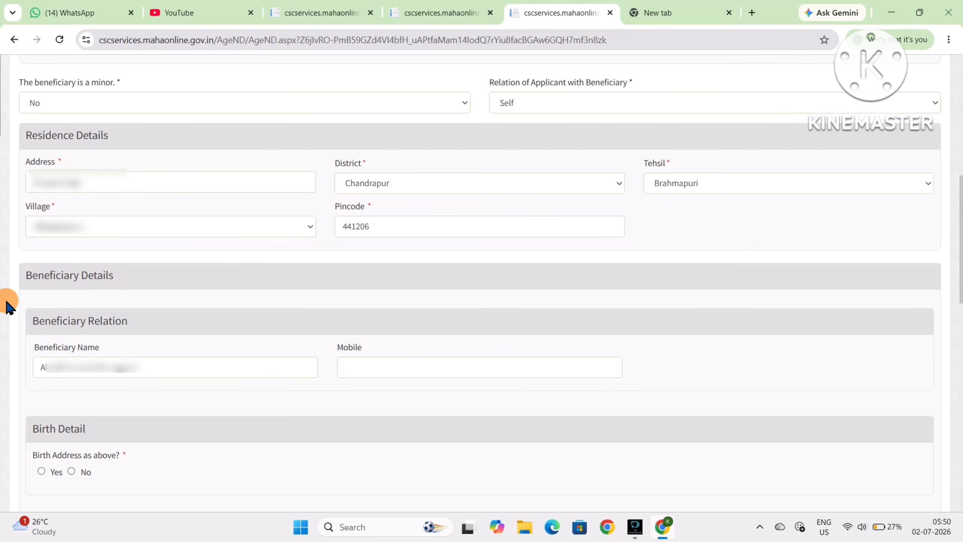
pyautogui.moveTo(35, 323); pyautogui.dragTo(122, 322)
pyautogui.moveTo(39, 346); pyautogui.dragTo(346, 406)
pyautogui.click(349, 392)
pyautogui.moveTo(337, 346); pyautogui.dragTo(379, 373)
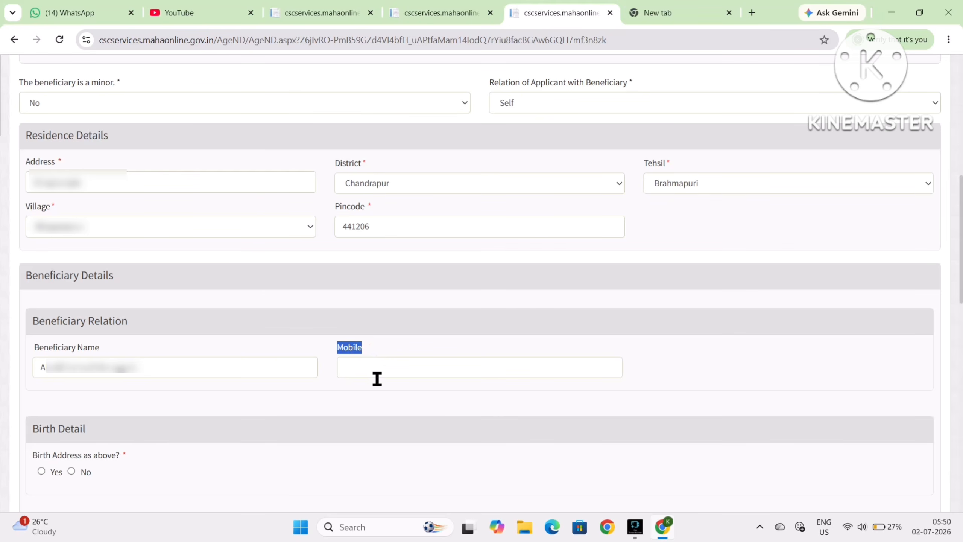
pyautogui.click(336, 380)
# - Answer Yes to the question whether the birth address is the same as above
pyautogui.scroll(-1, 42, 423)
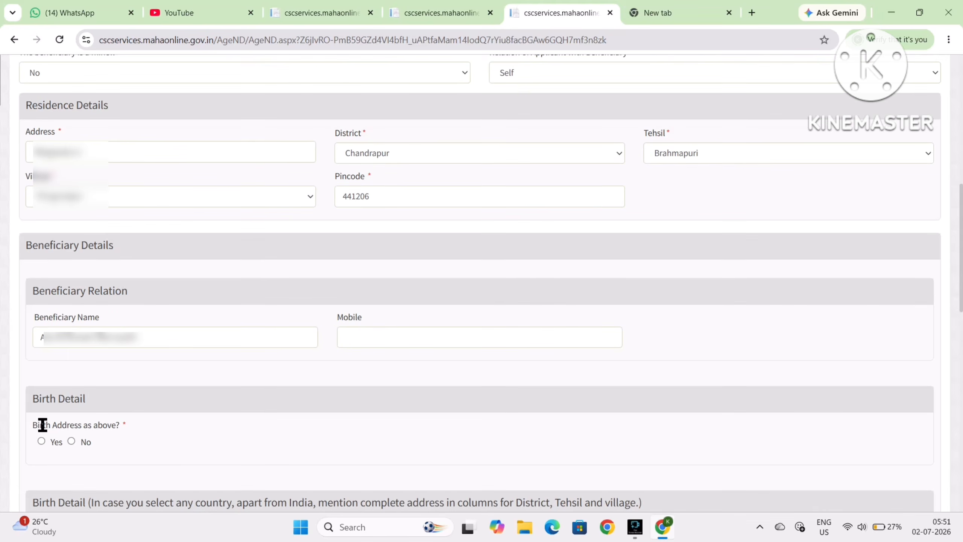
pyautogui.moveTo(42, 425); pyautogui.dragTo(129, 425)
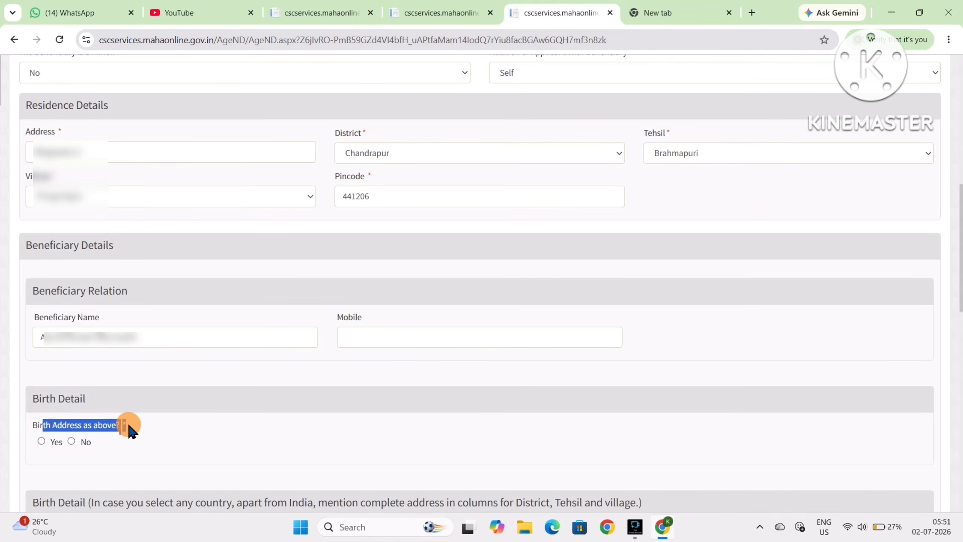
pyautogui.click(151, 437)
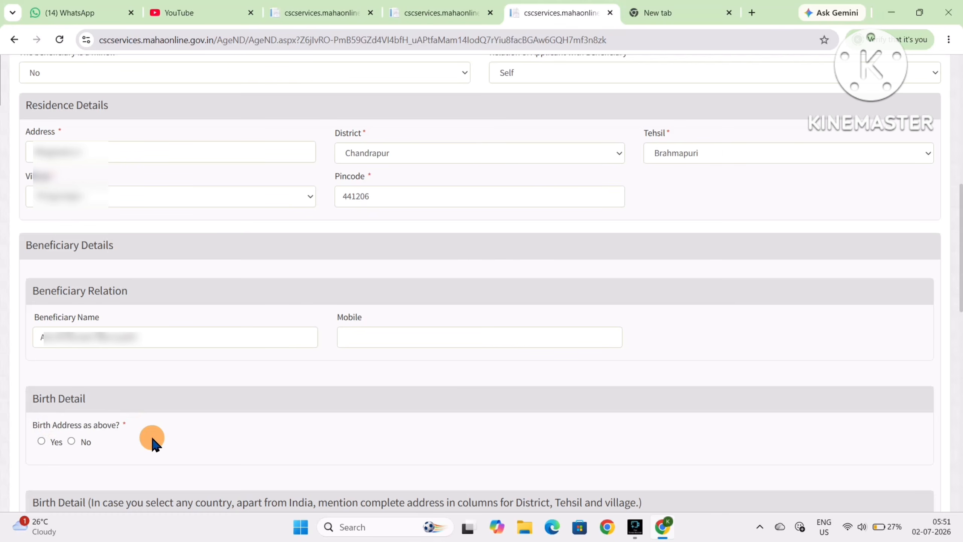
pyautogui.click(45, 102)
pyautogui.click(41, 440)
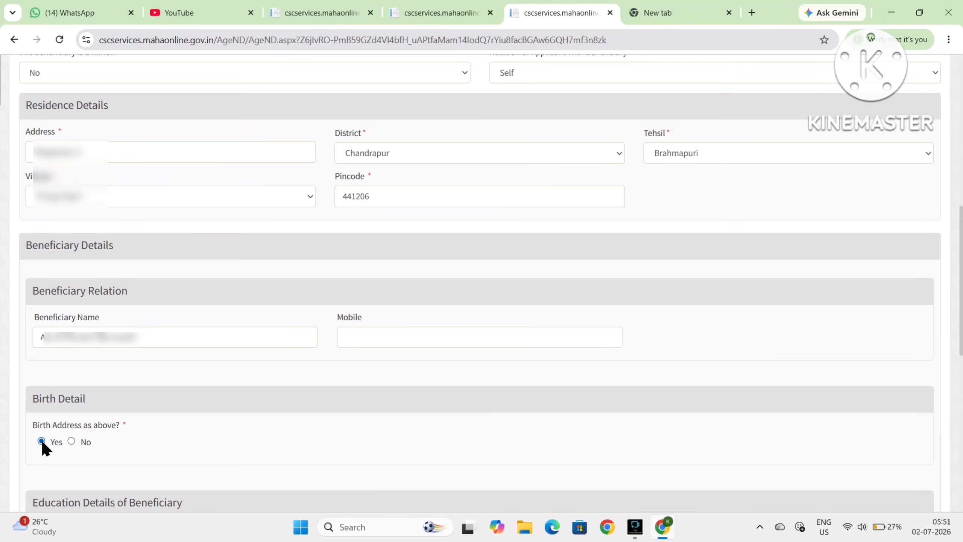
# - Switch the birth address answer to No, review the separate birth detail fields, and set it back to Yes
pyautogui.click(72, 441)
pyautogui.scroll(-5, 200, 404)
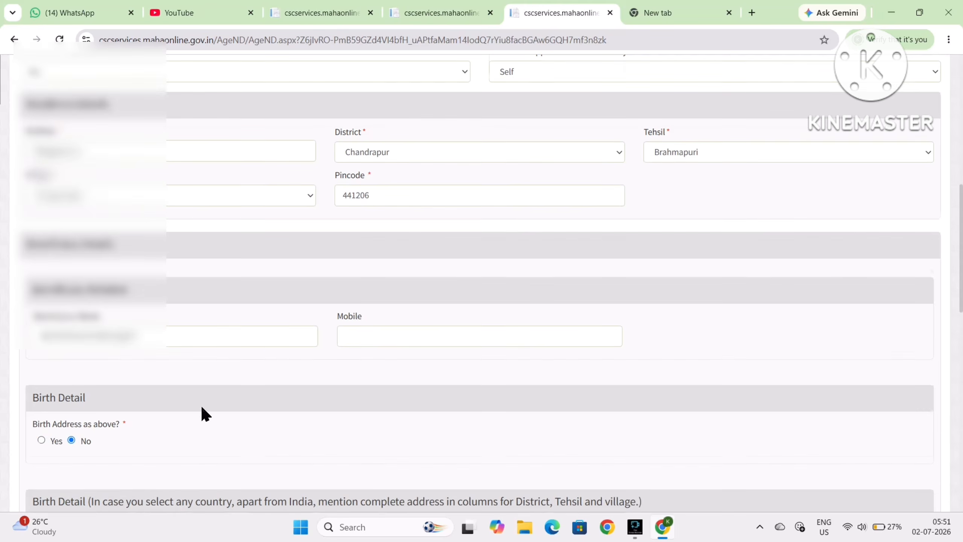
pyautogui.scroll(-3, 201, 407)
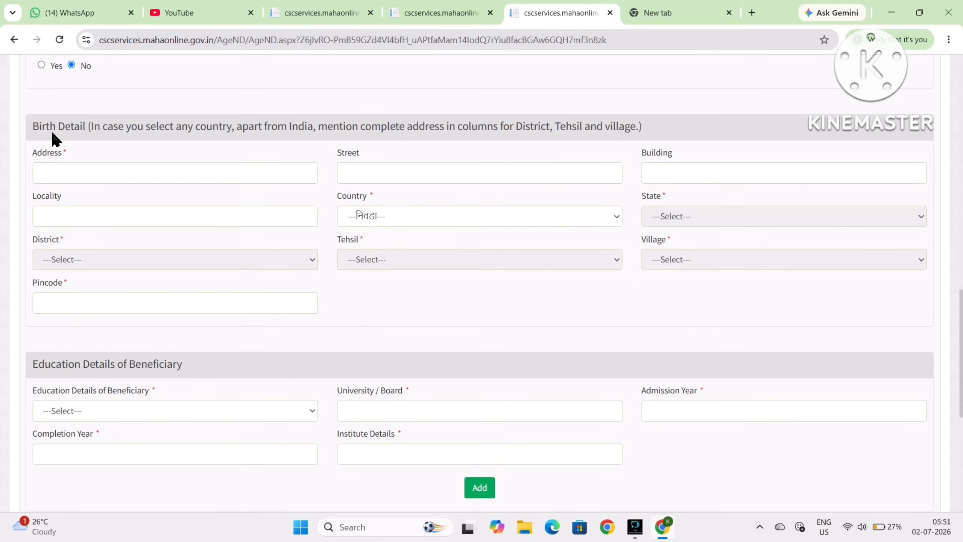
pyautogui.moveTo(52, 128); pyautogui.dragTo(352, 302)
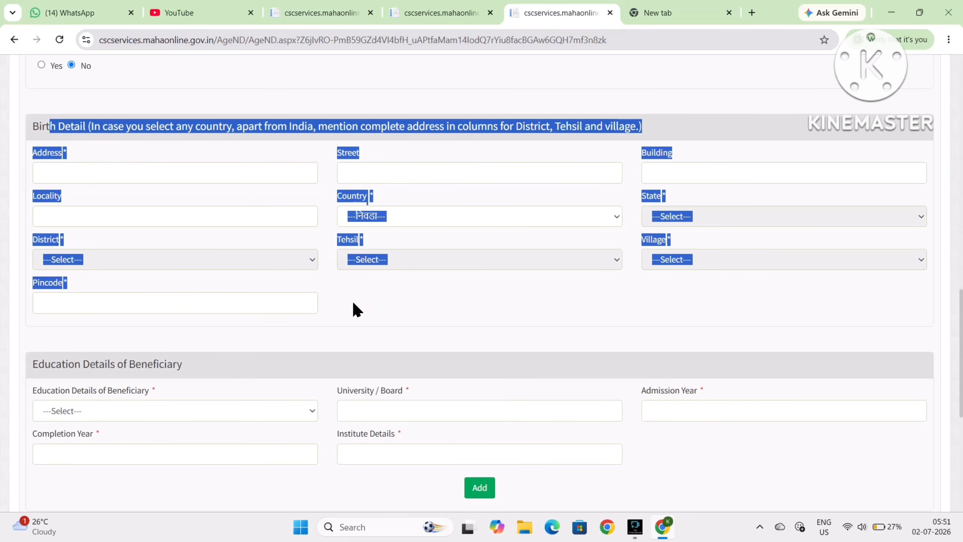
pyautogui.scroll(2, 329, 160)
pyautogui.click(331, 135)
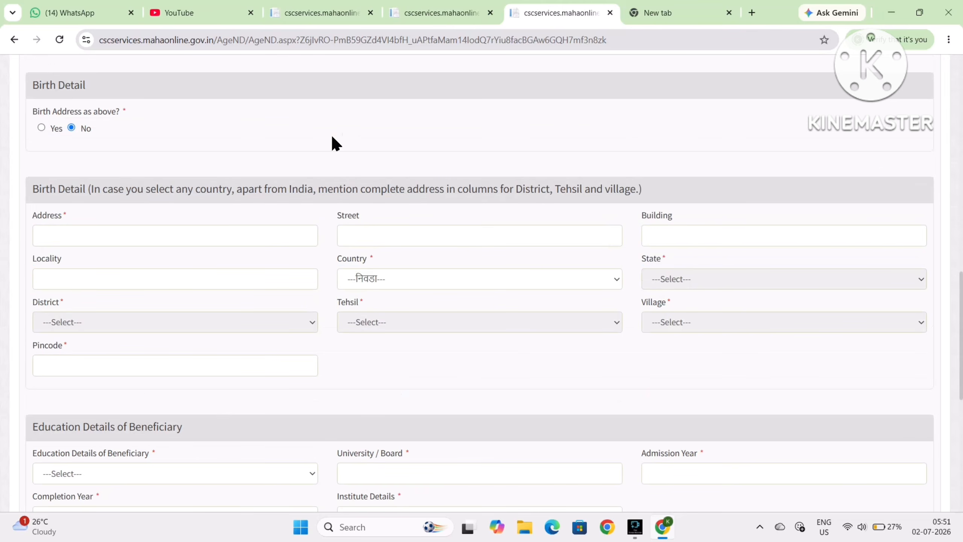
pyautogui.click(42, 127)
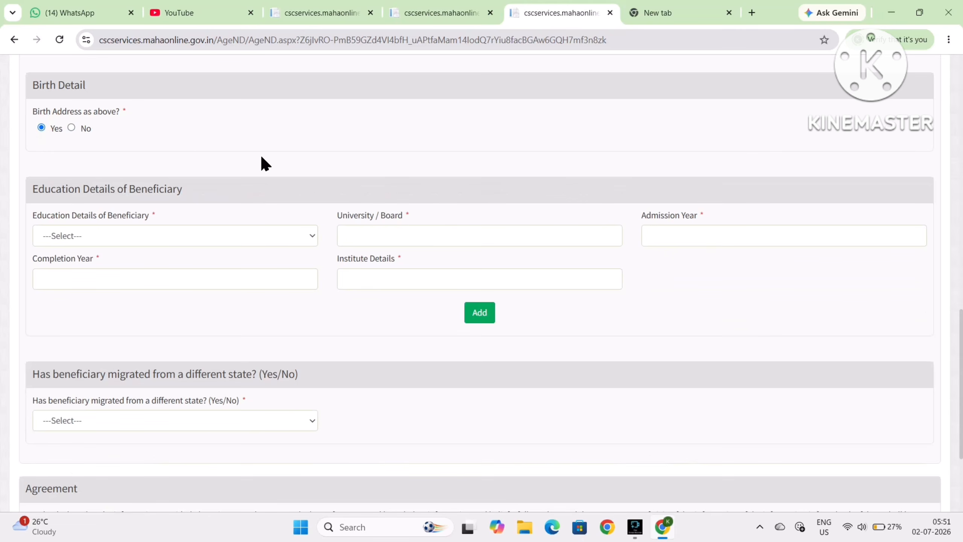
# - Set the beneficiary's education level to HSC and enter Nagpur Board as the university or board
pyautogui.moveTo(40, 192); pyautogui.dragTo(146, 187)
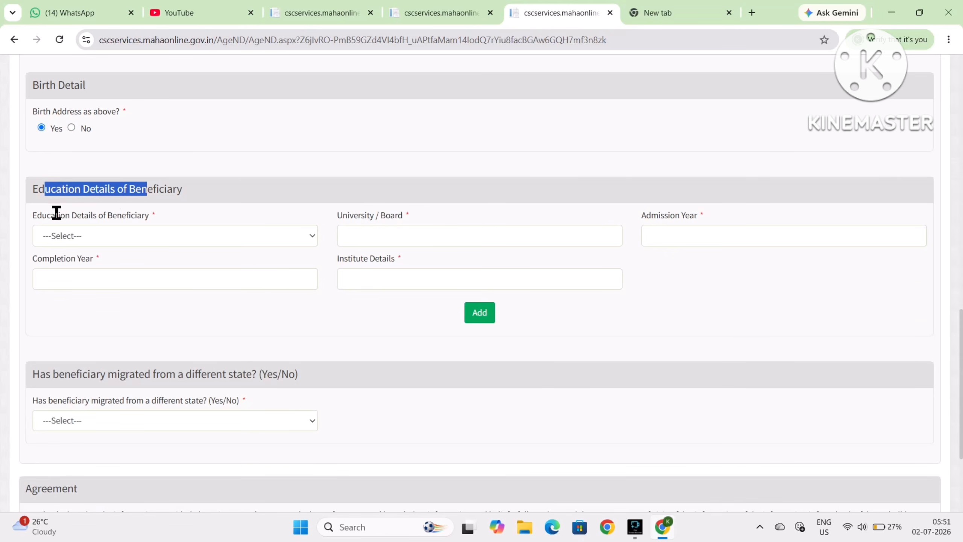
pyautogui.moveTo(42, 216); pyautogui.dragTo(144, 234)
pyautogui.click(114, 237)
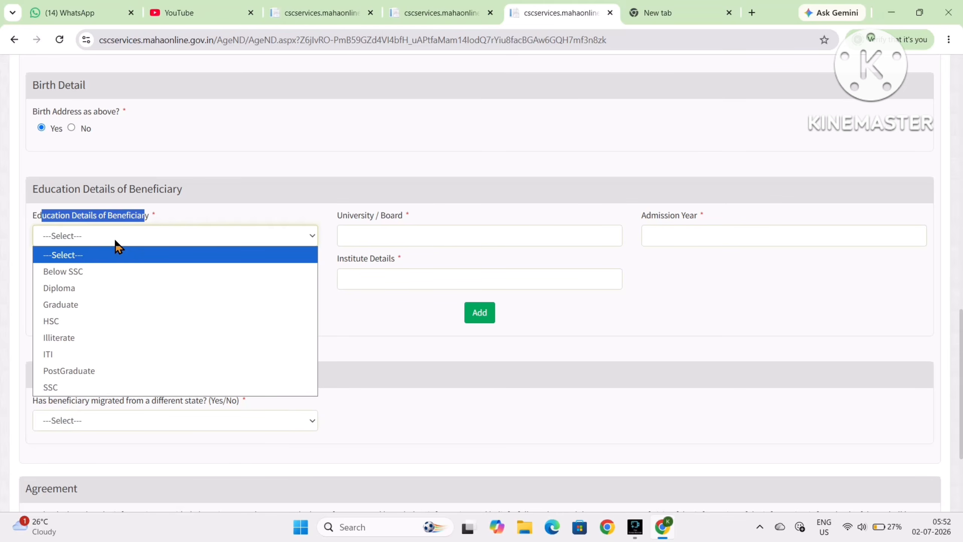
pyautogui.click(84, 317)
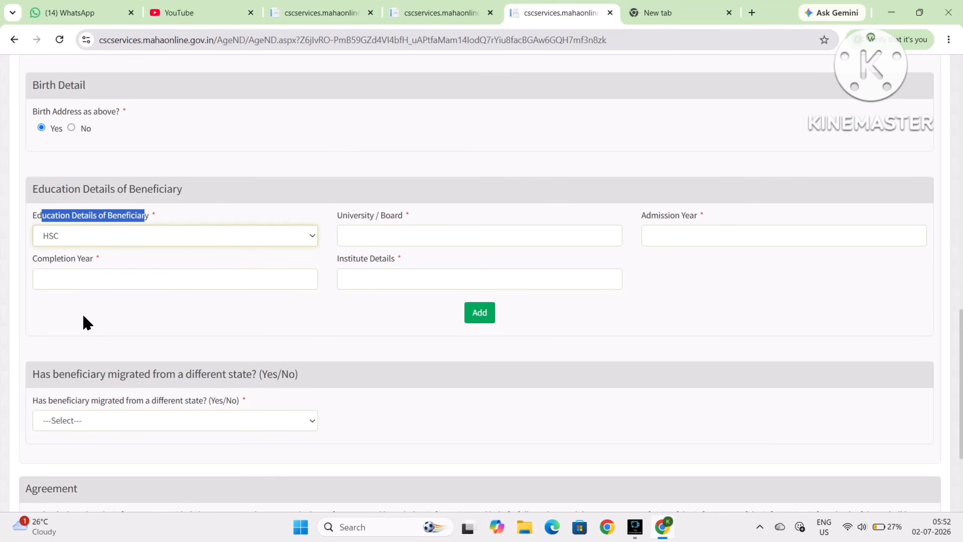
pyautogui.doubleClick(347, 221)
pyautogui.click(376, 235)
pyautogui.write('Nagpur Board')
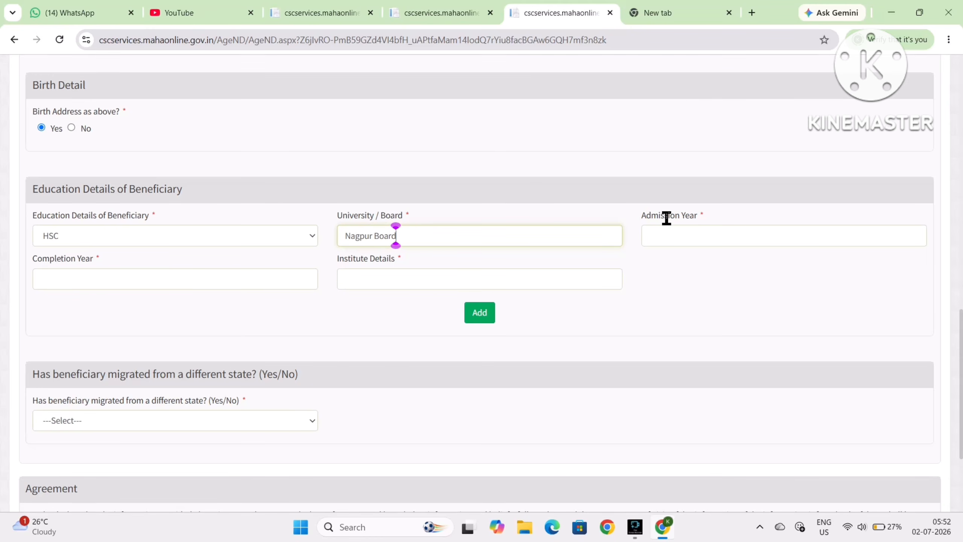
# - Enter 2017 as the admission year and 2019 as the completion year in the beneficiary's education details
pyautogui.moveTo(644, 217); pyautogui.dragTo(688, 217)
pyautogui.click(684, 229)
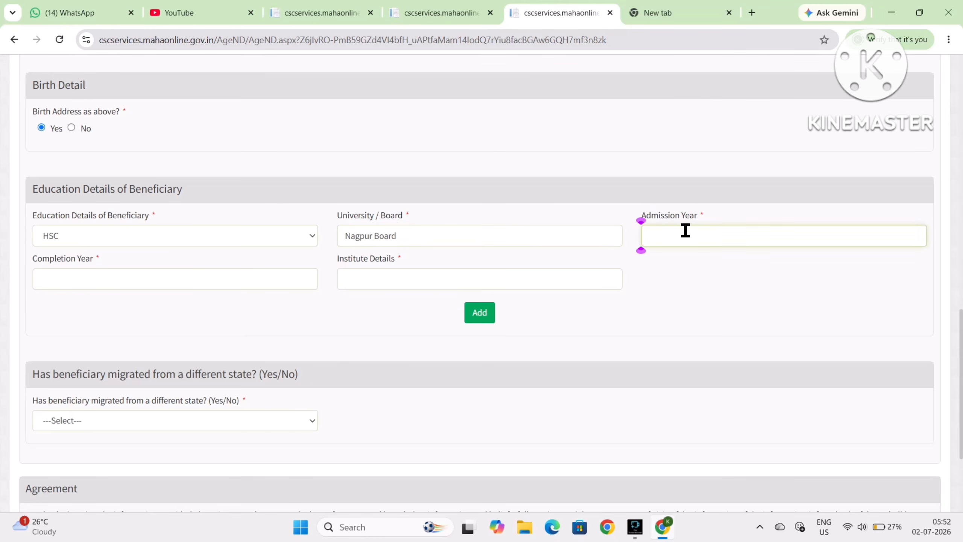
pyautogui.write('2017')
pyautogui.moveTo(36, 260); pyautogui.dragTo(96, 258)
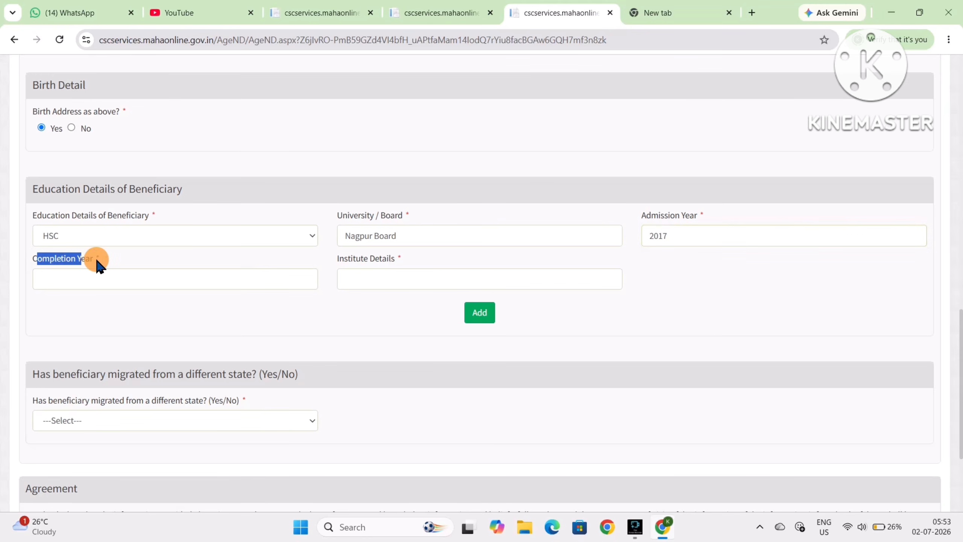
pyautogui.click(85, 279)
pyautogui.write('2019')
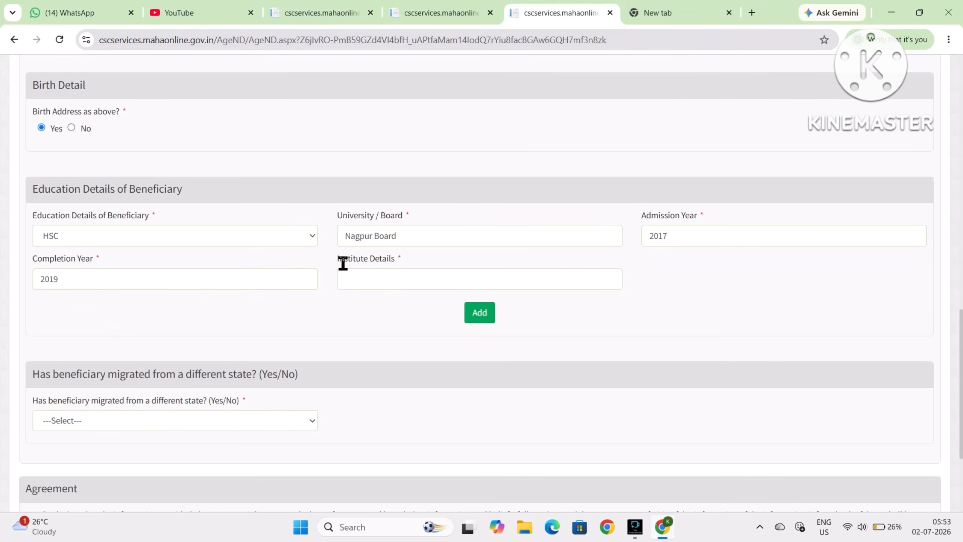
# - Fill in the institute details and add the HSC record to the beneficiary's education list
pyautogui.moveTo(343, 258); pyautogui.dragTo(413, 265)
pyautogui.click(386, 277)
pyautogui.hotkey('ctrl', 'v')
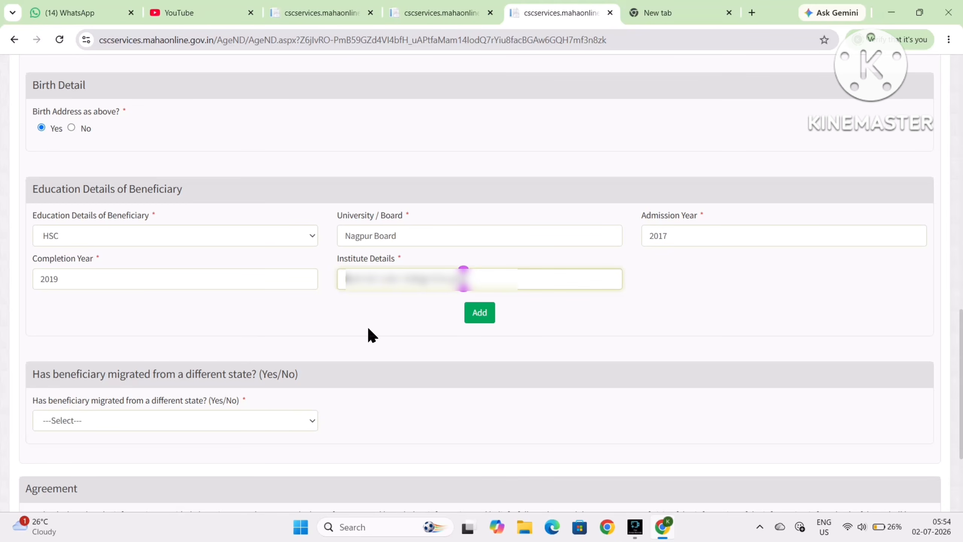
pyautogui.click(368, 328)
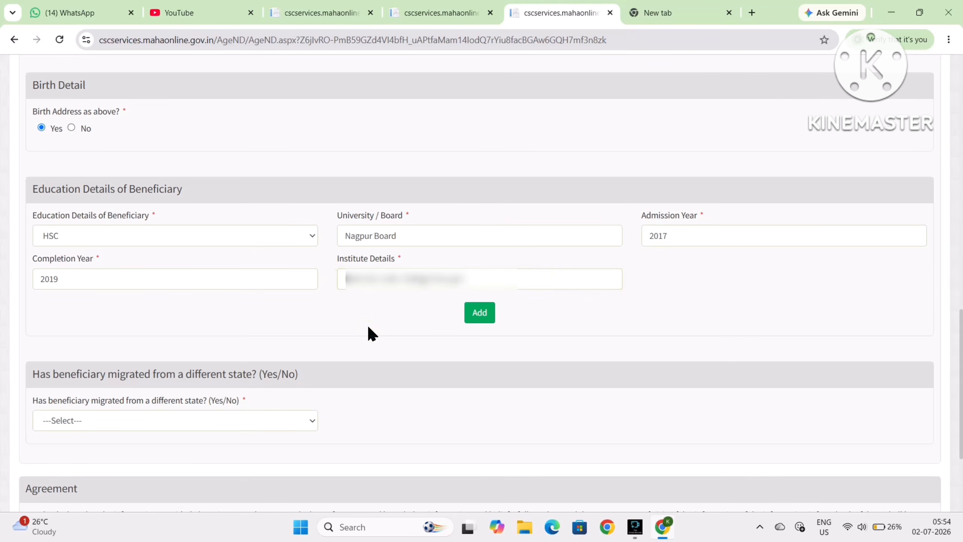
pyautogui.click(477, 319)
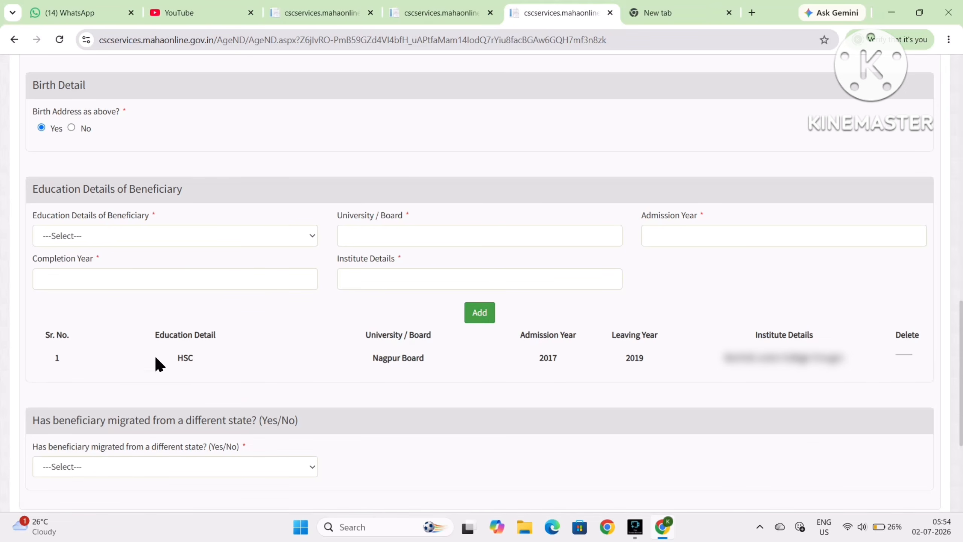
pyautogui.moveTo(28, 331); pyautogui.dragTo(767, 375)
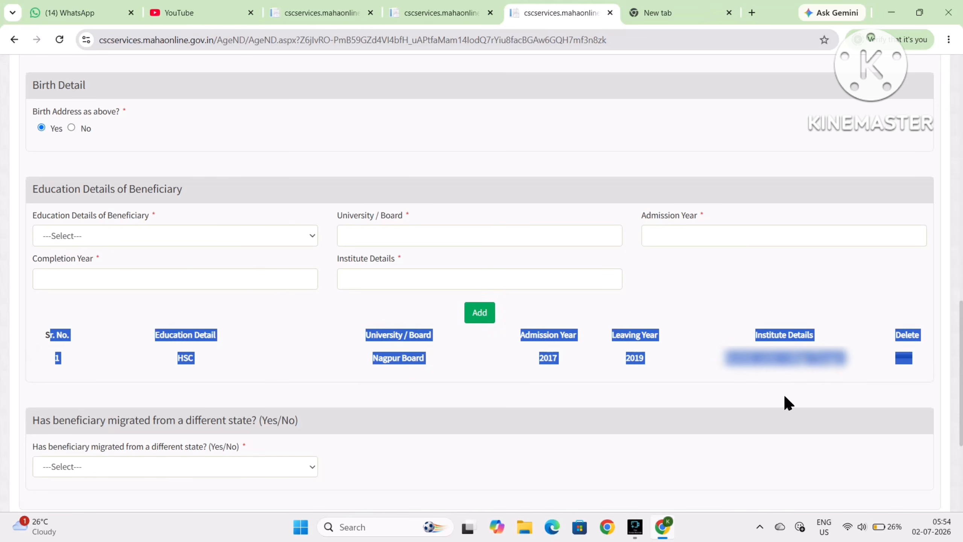
pyautogui.click(751, 393)
# - Answer Yes to the question about migration from a different state and review the state list and the migration detail fields
pyautogui.scroll(-5, 567, 314)
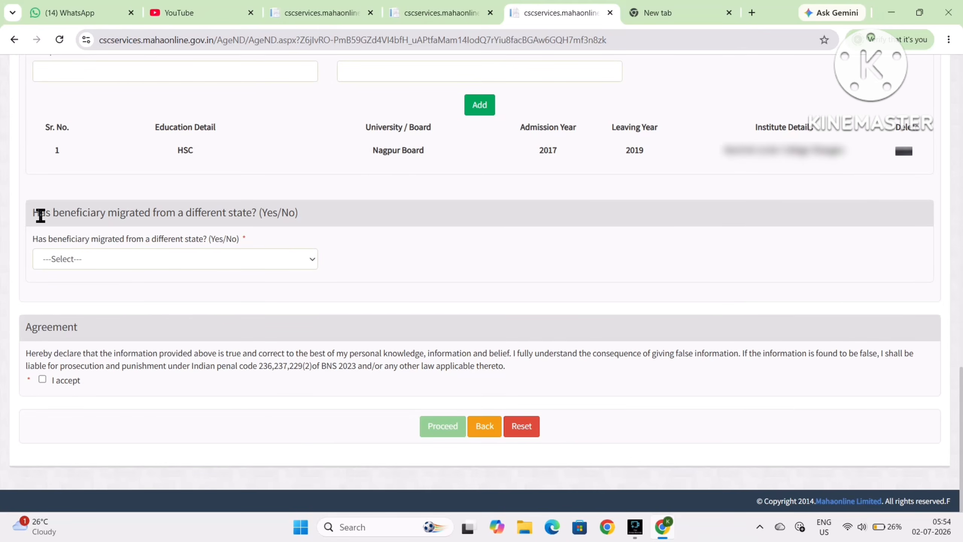
pyautogui.moveTo(41, 215); pyautogui.dragTo(285, 212)
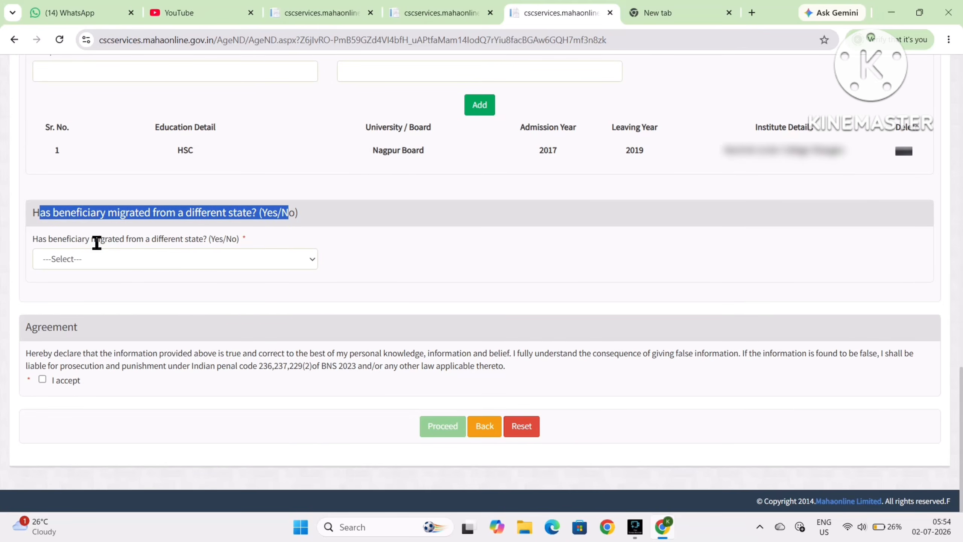
pyautogui.moveTo(42, 239); pyautogui.dragTo(223, 241)
pyautogui.click(204, 253)
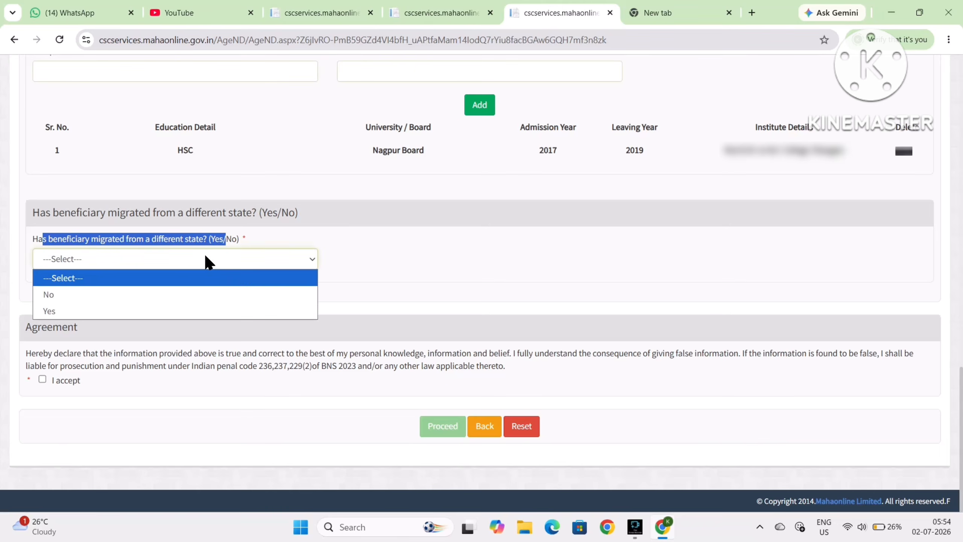
pyautogui.click(138, 310)
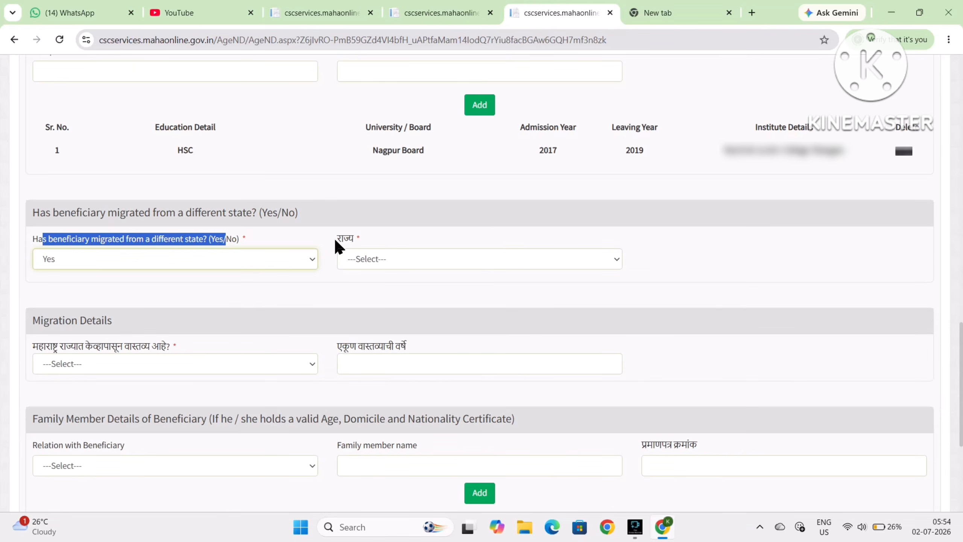
pyautogui.moveTo(335, 243); pyautogui.dragTo(374, 242)
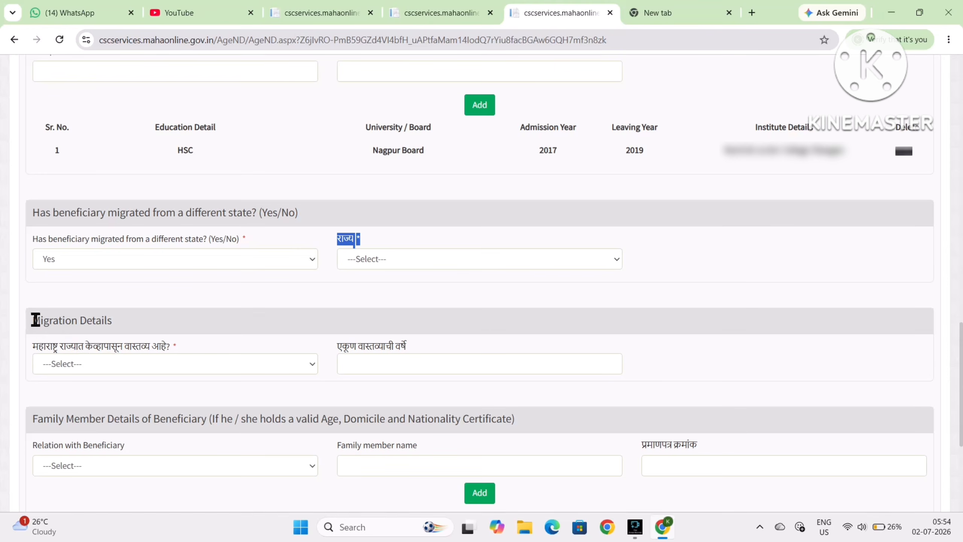
pyautogui.moveTo(32, 342); pyautogui.dragTo(182, 344)
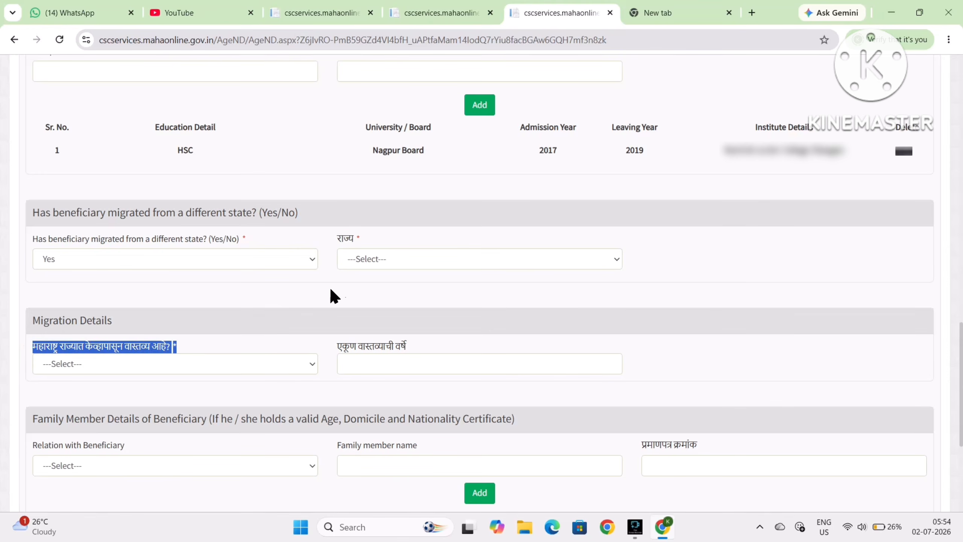
pyautogui.click(347, 283)
pyautogui.click(373, 262)
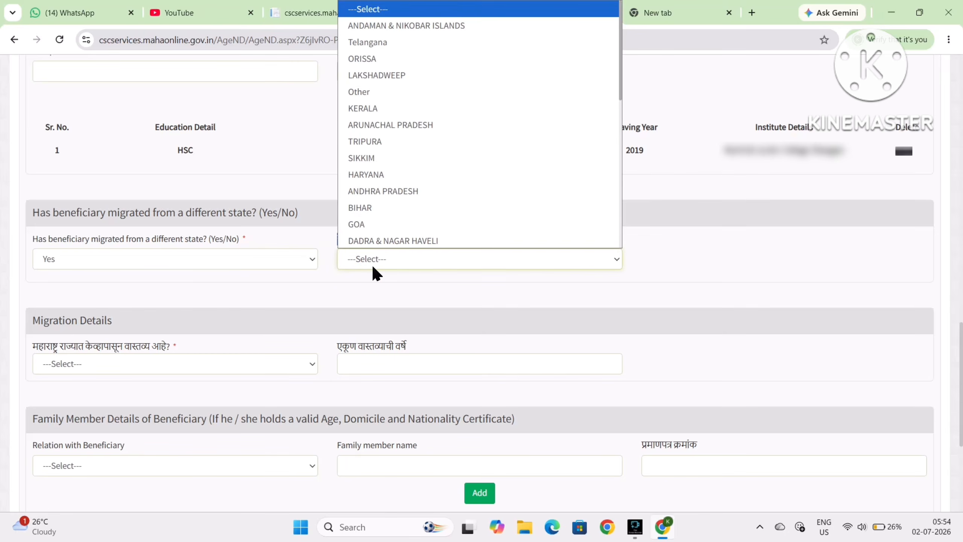
pyautogui.click(374, 271)
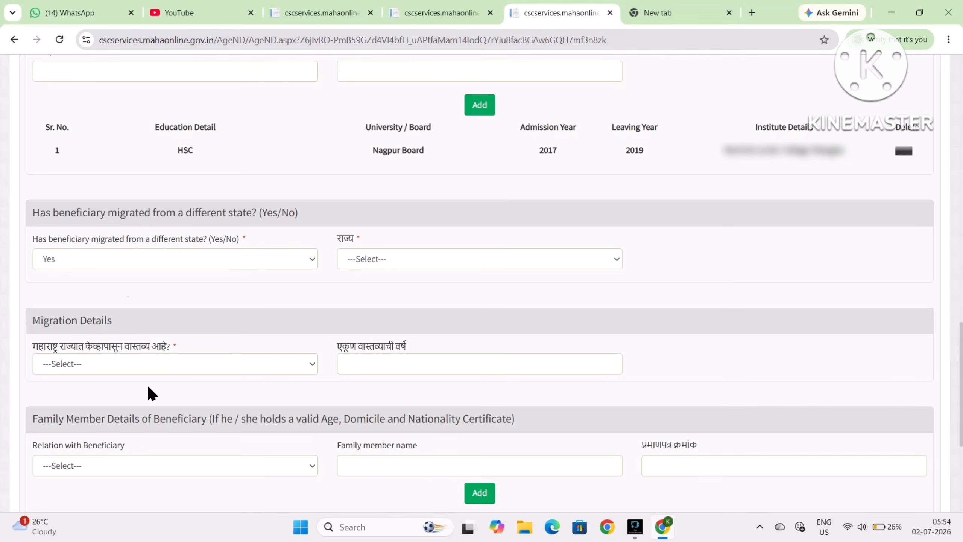
# - Answer No to the question about migration from a different state and accept the agreement declaration
pyautogui.click(124, 256)
pyautogui.click(107, 295)
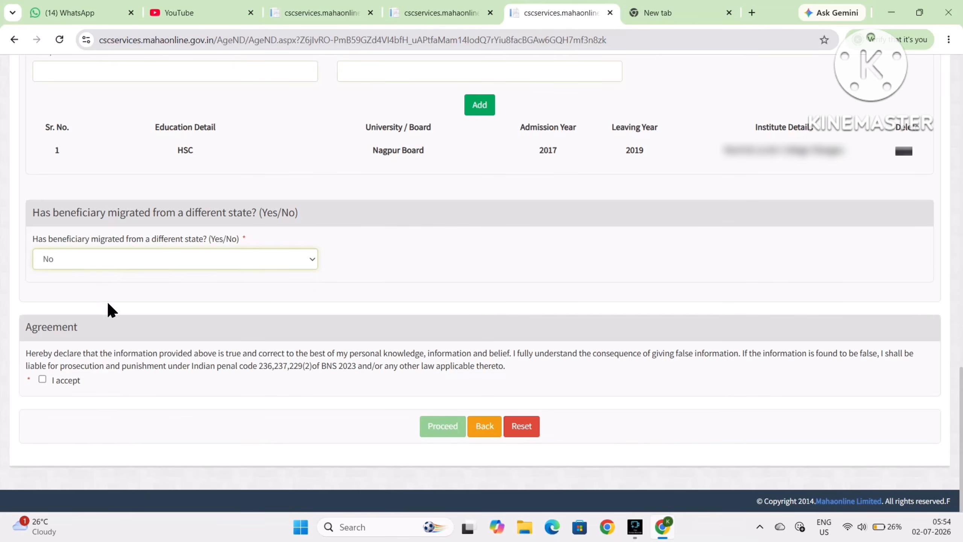
pyautogui.moveTo(32, 333); pyautogui.dragTo(106, 383)
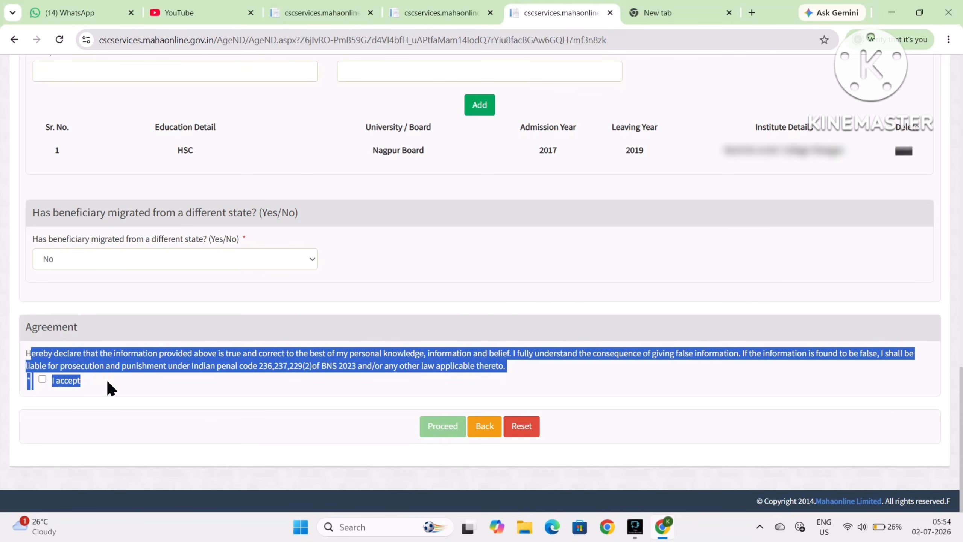
pyautogui.click(106, 378)
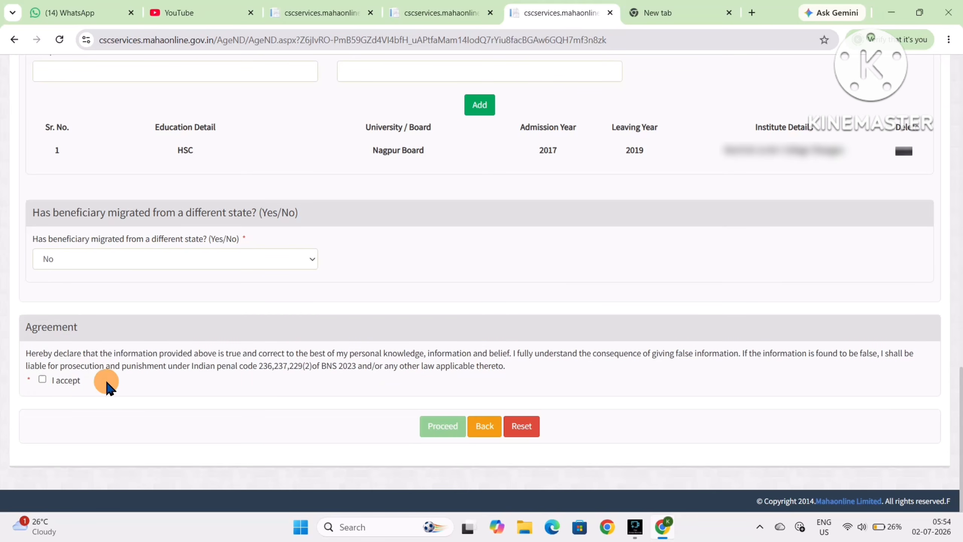
pyautogui.click(42, 379)
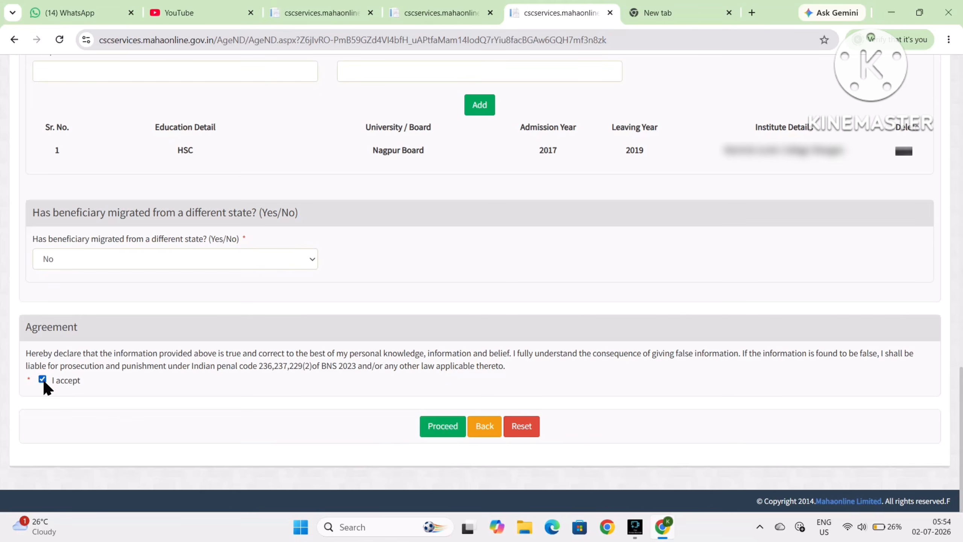
# - Submit the completed application form and acknowledge the notice about making final corrections
pyautogui.click(432, 440)
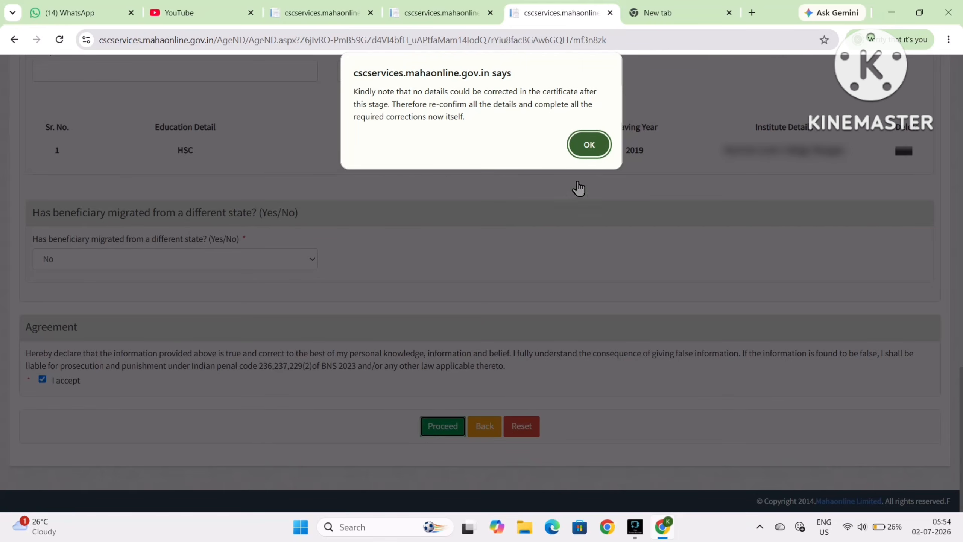
pyautogui.moveTo(400, 115); pyautogui.dragTo(593, 149)
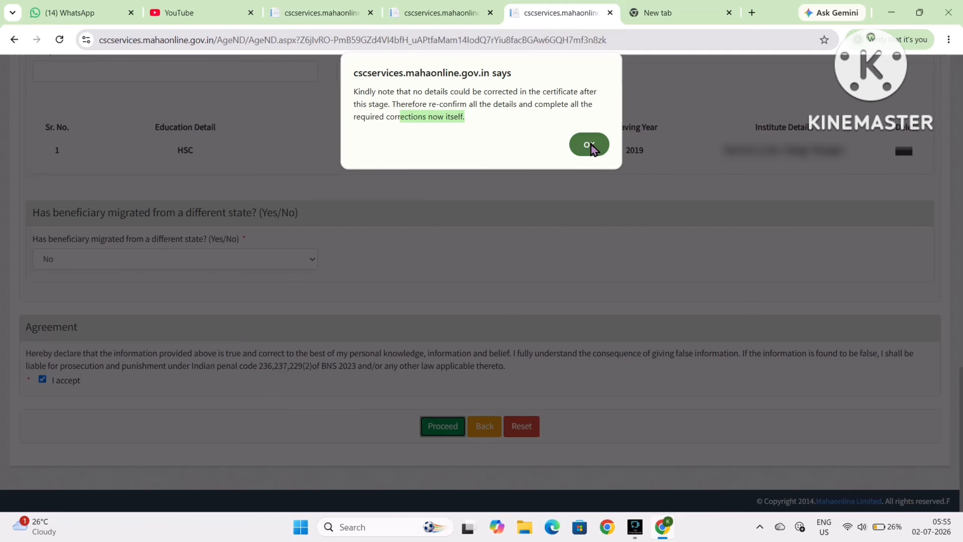
pyautogui.click(592, 147)
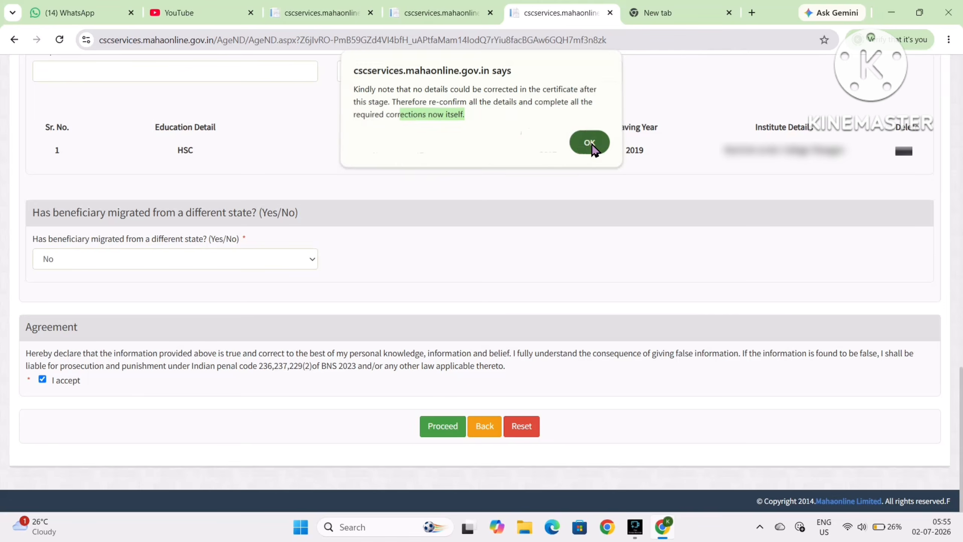
pyautogui.click(433, 426)
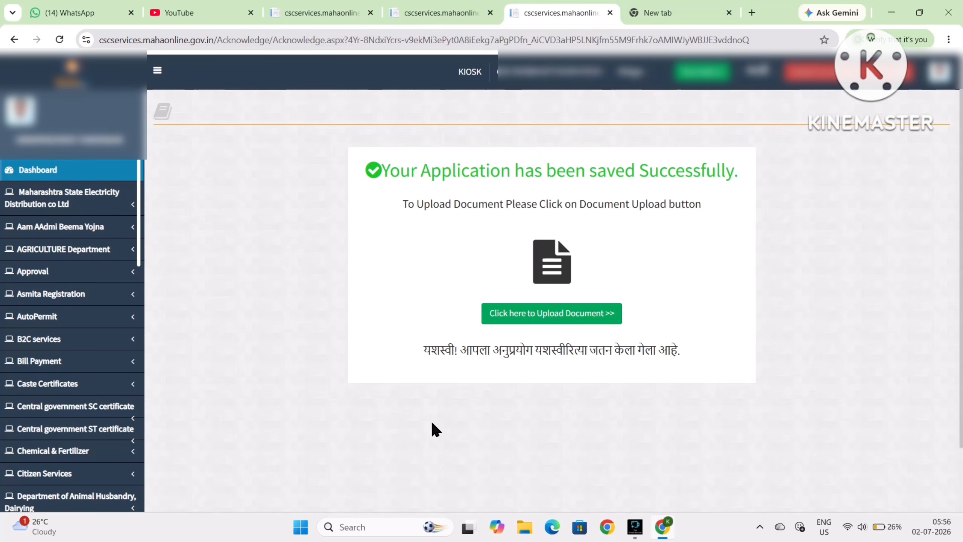
# - Read the application acknowledgement and continue to the document upload page
pyautogui.moveTo(420, 170); pyautogui.dragTo(686, 174)
pyautogui.click(398, 287)
pyautogui.moveTo(449, 198); pyautogui.dragTo(684, 224)
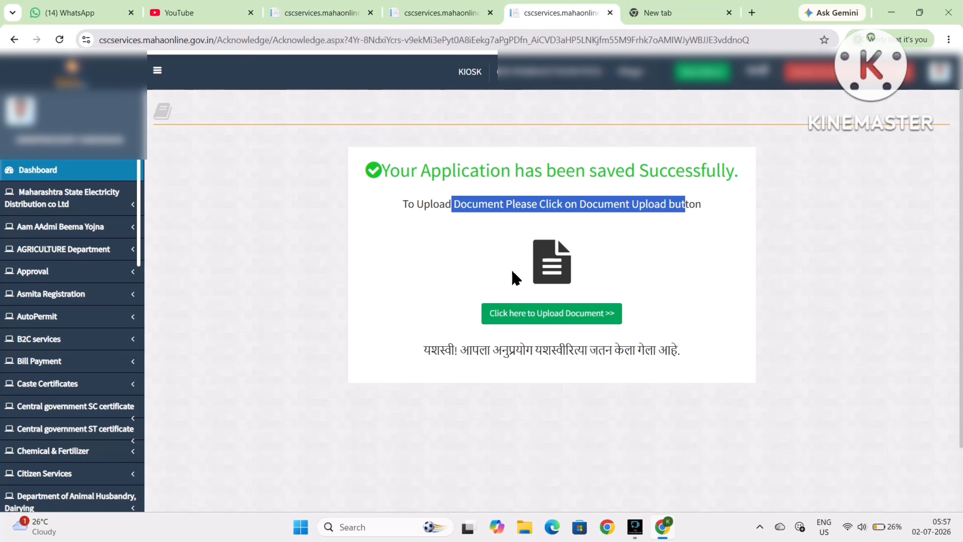
pyautogui.click(463, 271)
pyautogui.click(568, 314)
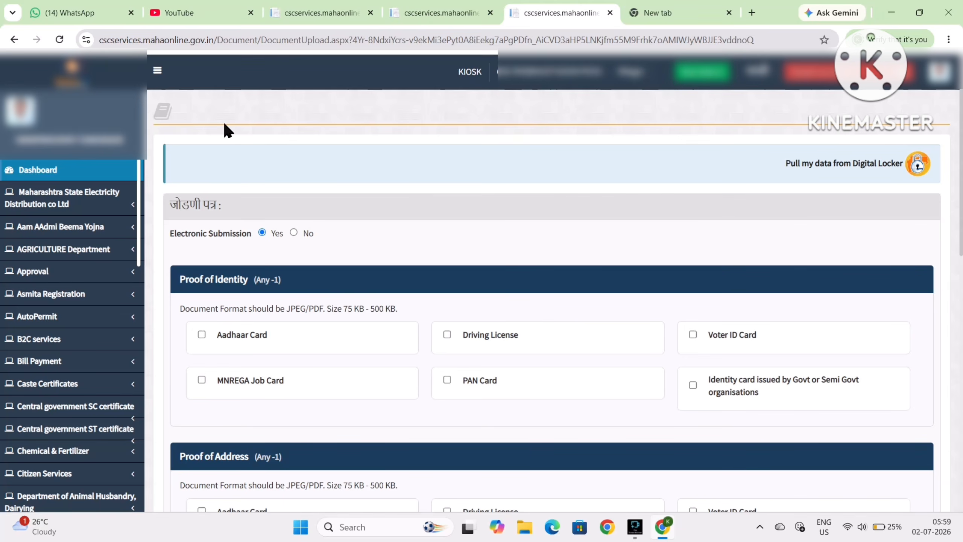
# - Examine the document categories on the upload page and the format and size rules for proof of identity
pyautogui.moveTo(224, 124); pyautogui.dragTo(708, 433)
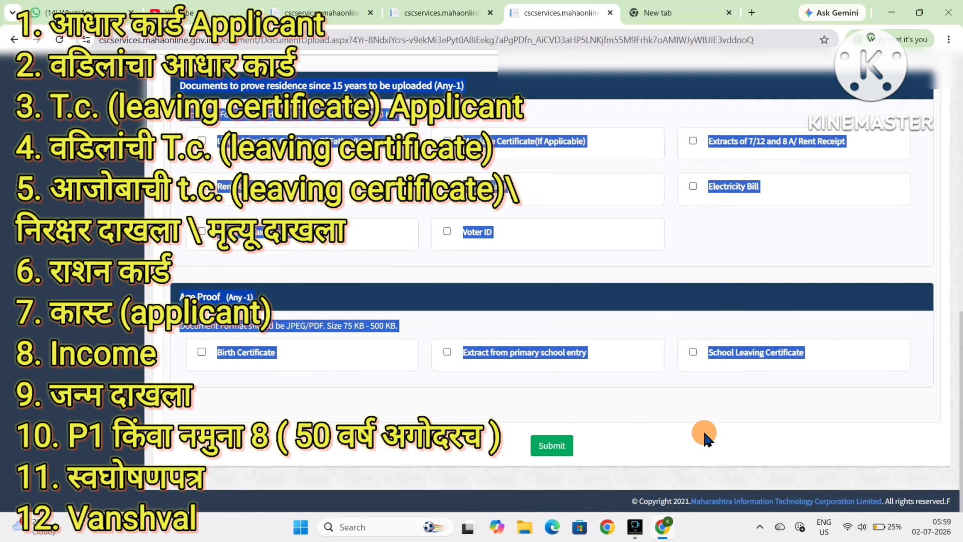
pyautogui.click(703, 430)
pyautogui.scroll(5, 628, 396)
pyautogui.scroll(6, 628, 396)
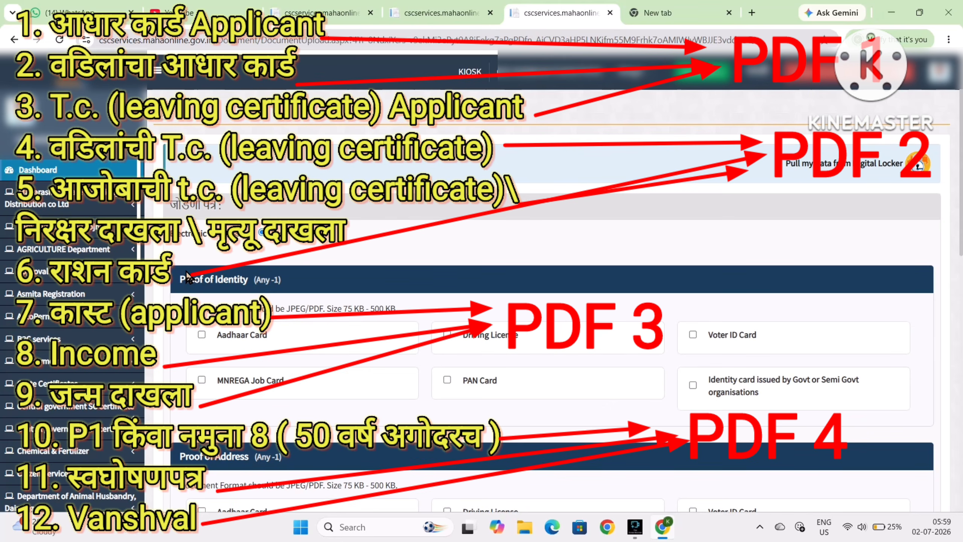
pyautogui.moveTo(180, 280); pyautogui.dragTo(280, 297)
pyautogui.click(207, 304)
pyautogui.moveTo(207, 308); pyautogui.dragTo(384, 311)
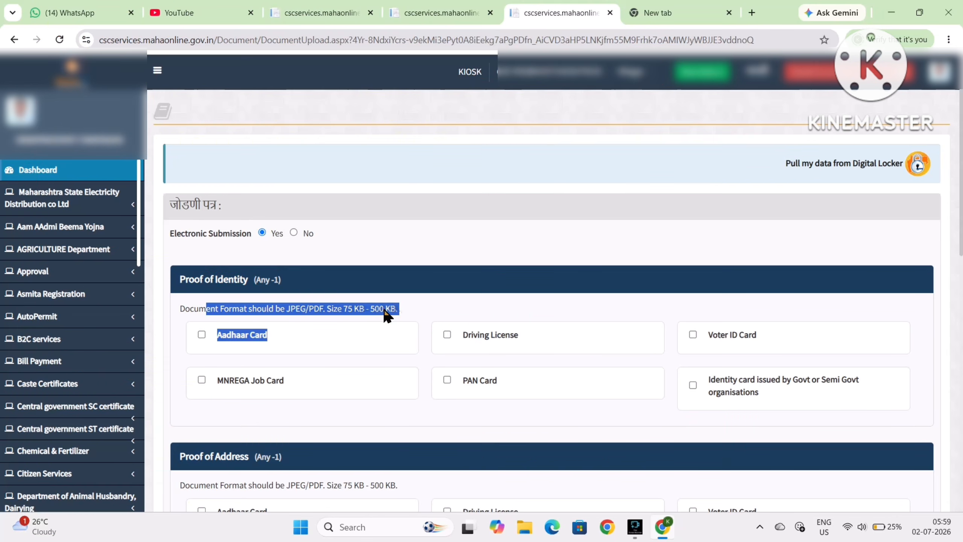
pyautogui.click(408, 317)
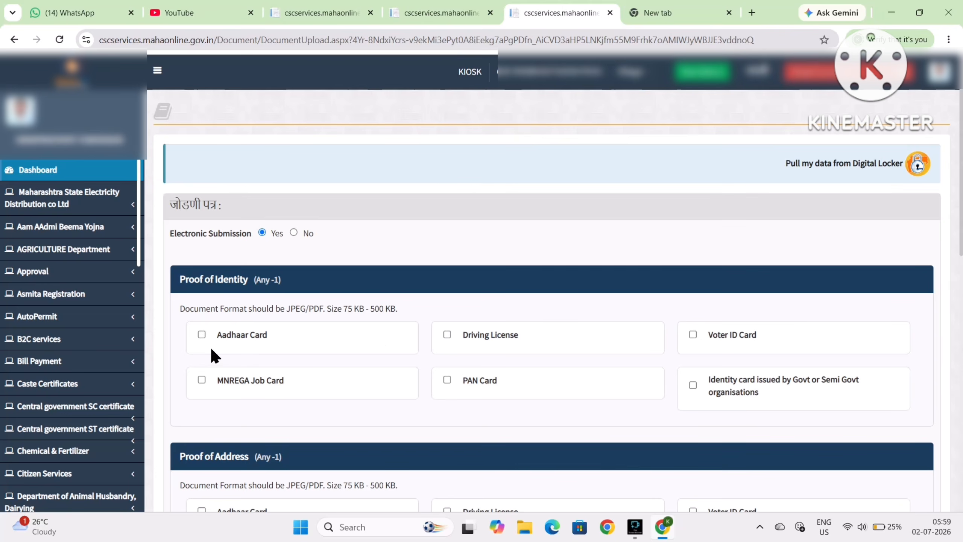
# - Select Aadhaar Card as proof of identity with the Upload File option and attach Documen.pdf
pyautogui.moveTo(225, 335); pyautogui.dragTo(202, 335)
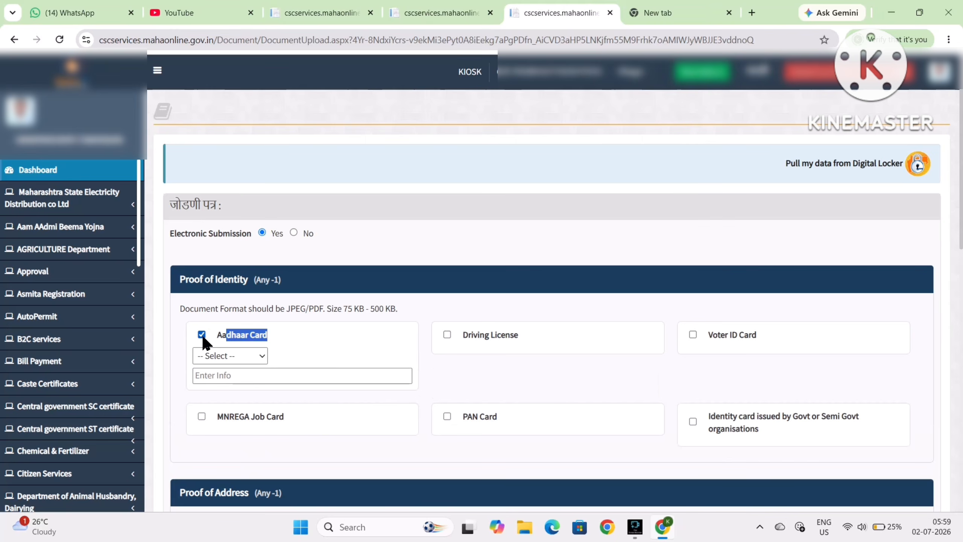
pyautogui.click(229, 355)
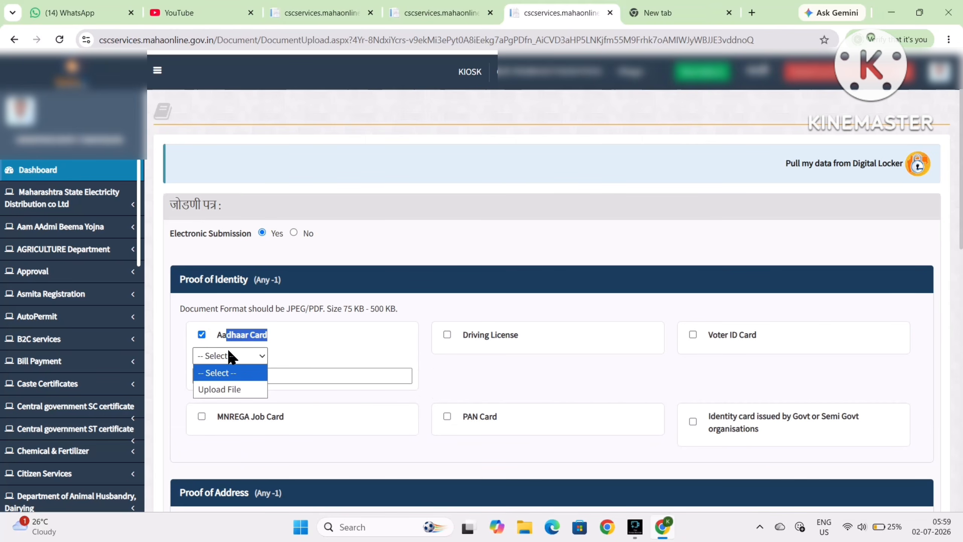
pyautogui.click(223, 386)
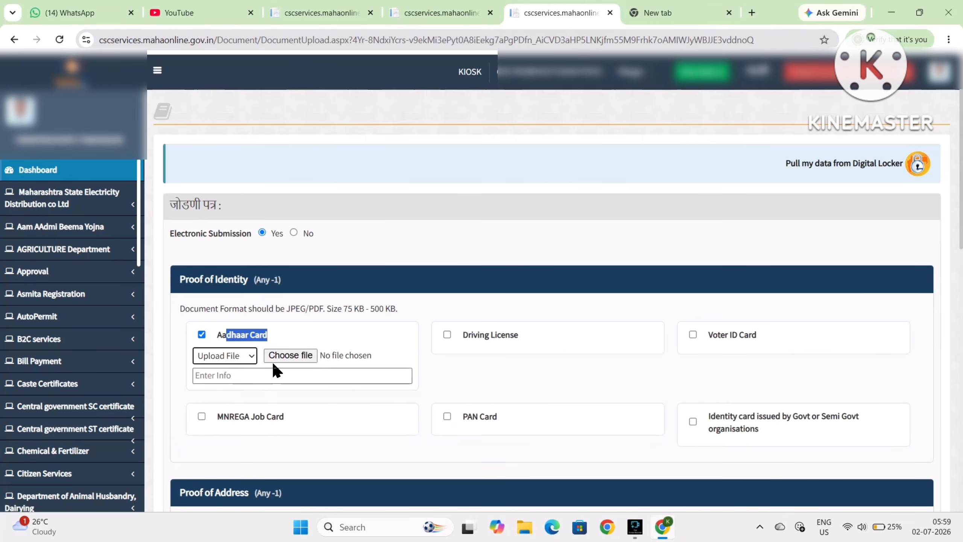
pyautogui.click(291, 356)
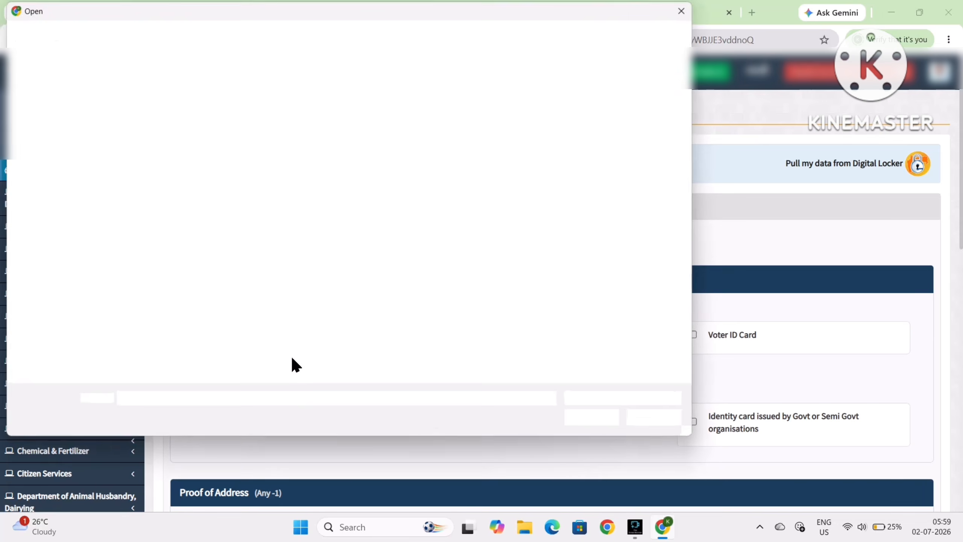
pyautogui.doubleClick(225, 122)
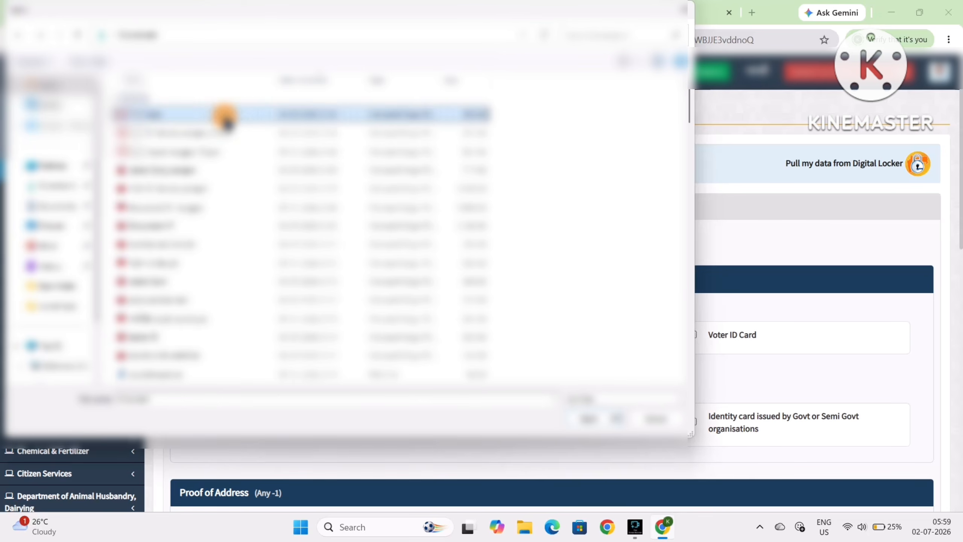
# - Complete the remaining uploads, with Voter ID as 15-year residence proof and School Leaving Certificate as age proof, and submit the documents
pyautogui.scroll(-7, 529, 400)
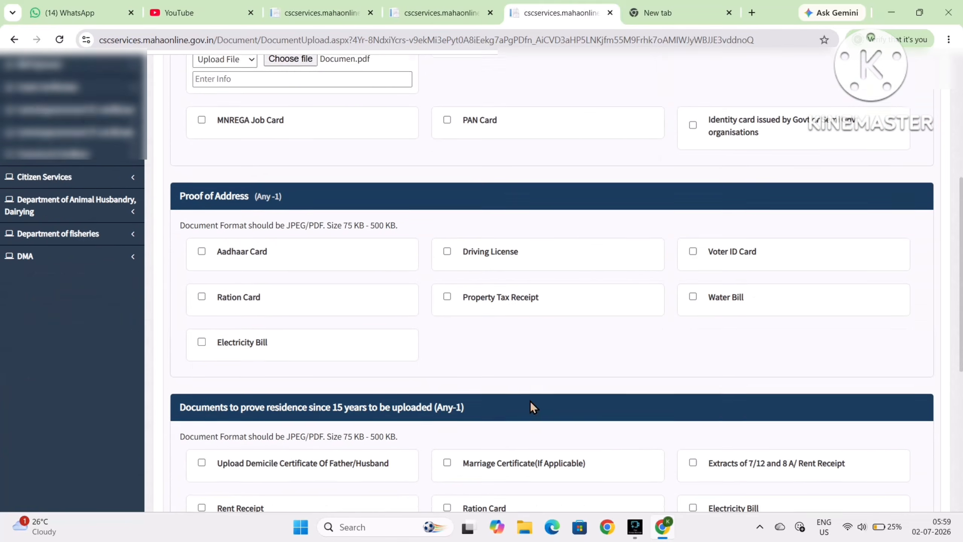
pyautogui.moveTo(193, 193); pyautogui.dragTo(462, 337)
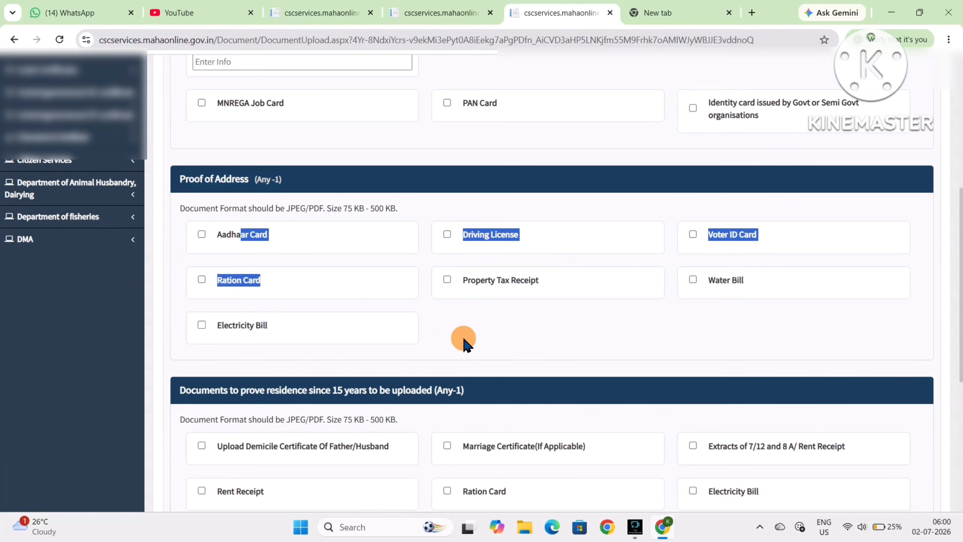
pyautogui.click(463, 329)
pyautogui.click(241, 283)
pyautogui.moveTo(241, 283); pyautogui.dragTo(204, 295)
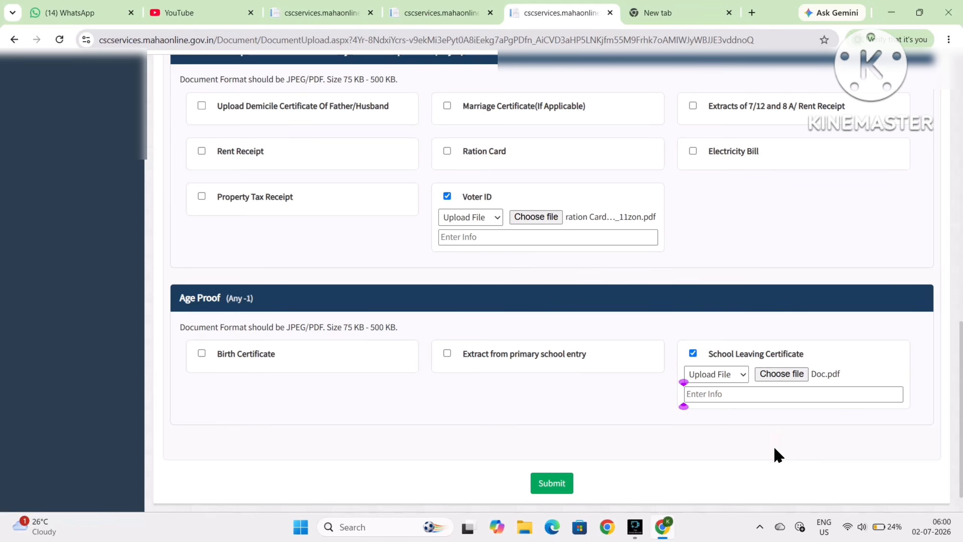
pyautogui.scroll(-1, 775, 450)
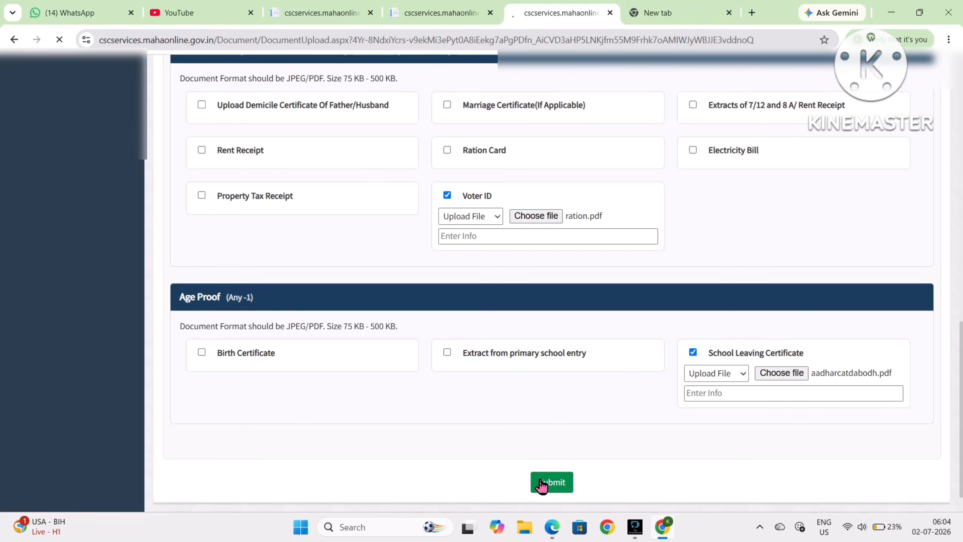
pyautogui.click(542, 483)
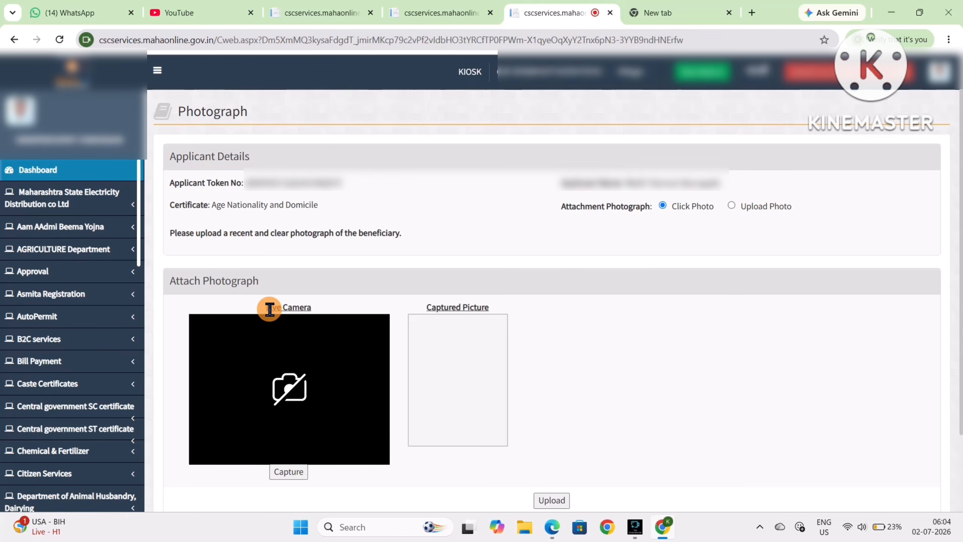
# - Try to capture the applicant's photograph with the live camera and apply a crop to it
pyautogui.moveTo(269, 308); pyautogui.dragTo(432, 329)
pyautogui.click(574, 323)
pyautogui.click(285, 474)
pyautogui.moveTo(483, 375); pyautogui.dragTo(470, 355)
pyautogui.scroll(5, 532, 361)
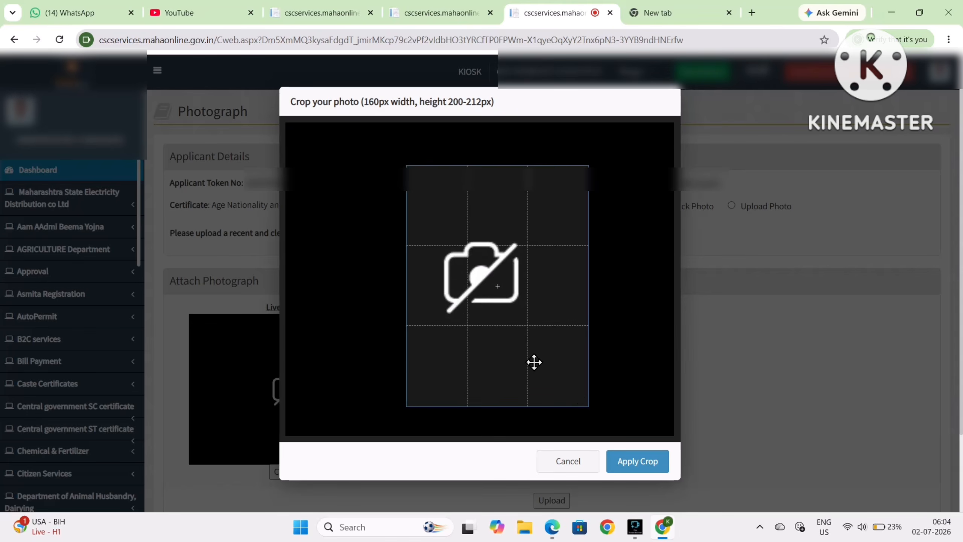
pyautogui.moveTo(531, 361); pyautogui.dragTo(461, 312)
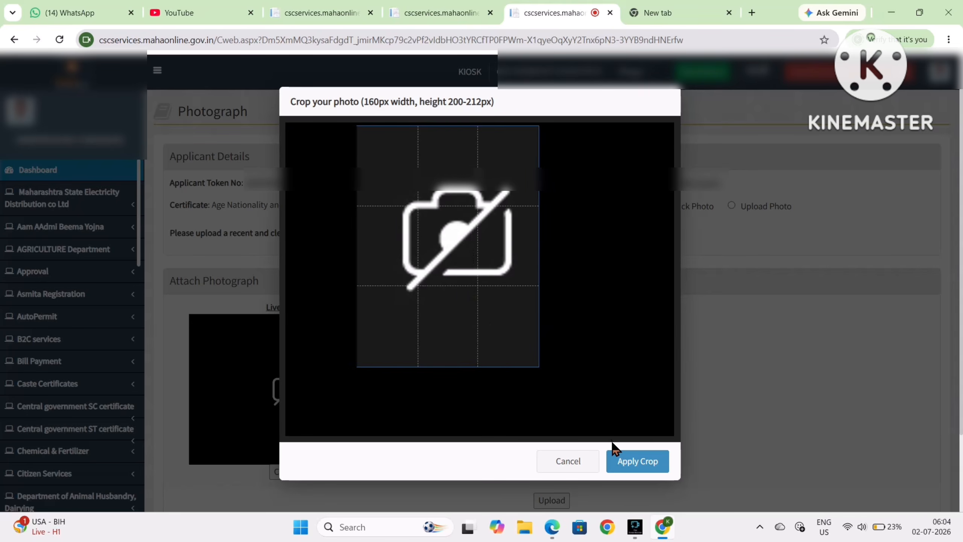
pyautogui.click(627, 465)
pyautogui.click(567, 466)
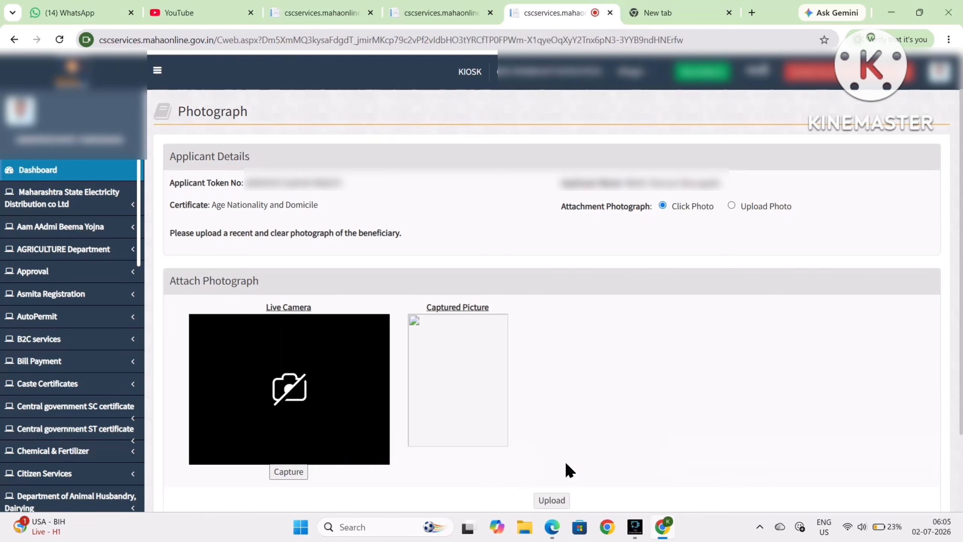
pyautogui.click(656, 421)
# - Switch the attachment photograph method to Upload Photo and read the photo size, format and dimension instructions
pyautogui.moveTo(742, 206); pyautogui.dragTo(800, 208)
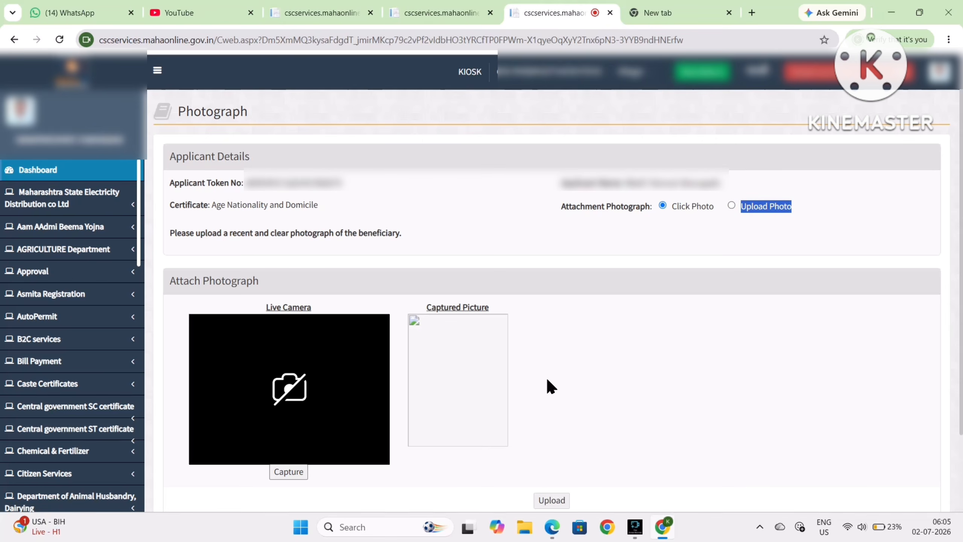
pyautogui.click(732, 206)
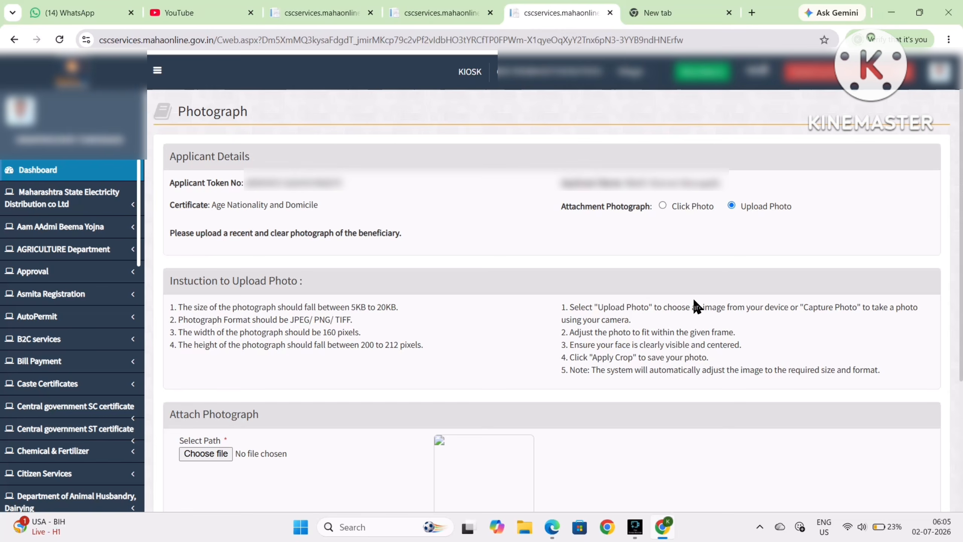
pyautogui.moveTo(177, 303); pyautogui.dragTo(410, 355)
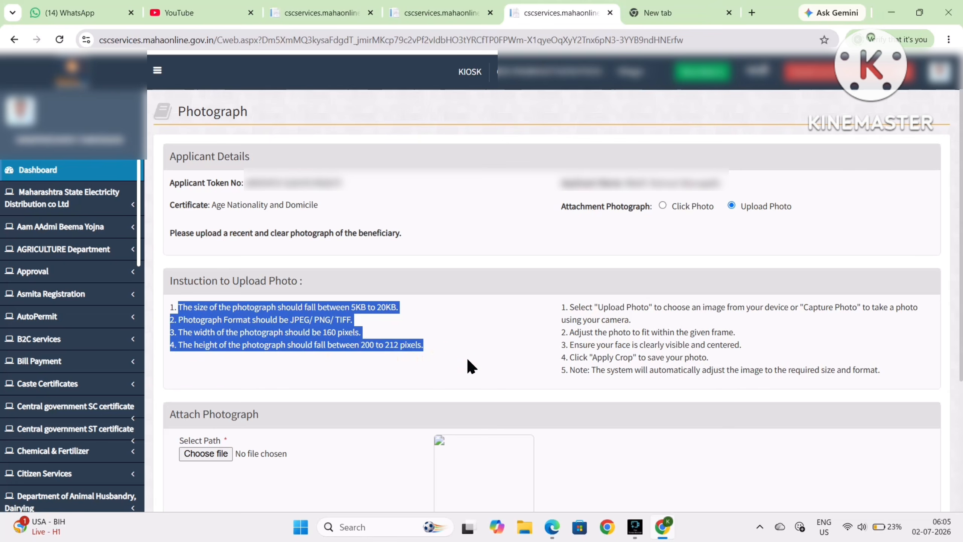
pyautogui.click(468, 359)
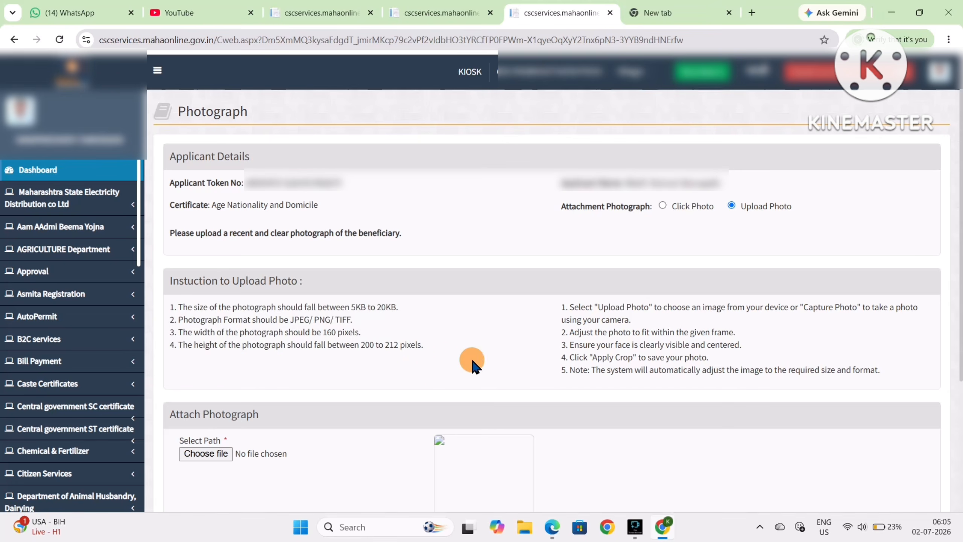
pyautogui.click(348, 479)
# - Choose the applicant's photo file from the computer and apply the crop
pyautogui.moveTo(183, 440); pyautogui.dragTo(217, 441)
pyautogui.click(202, 454)
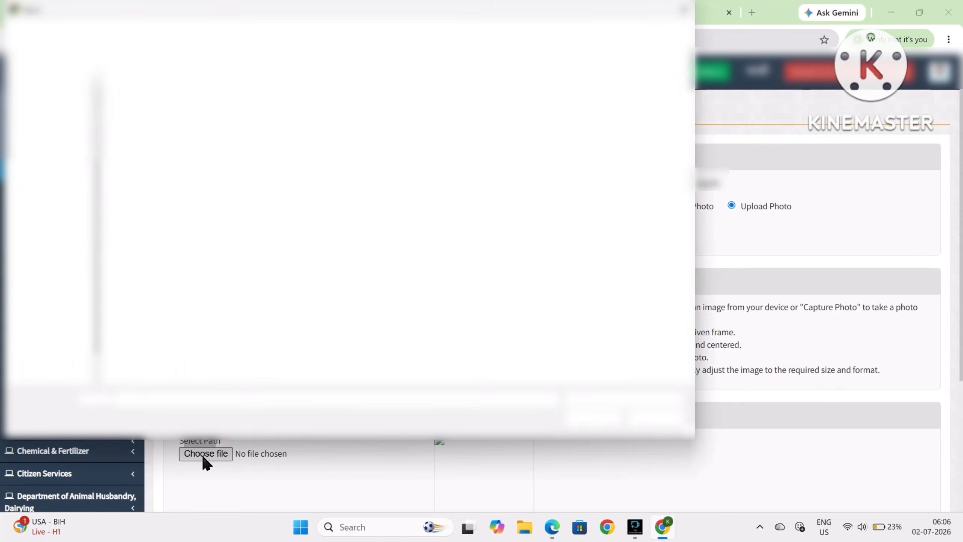
pyautogui.doubleClick(168, 117)
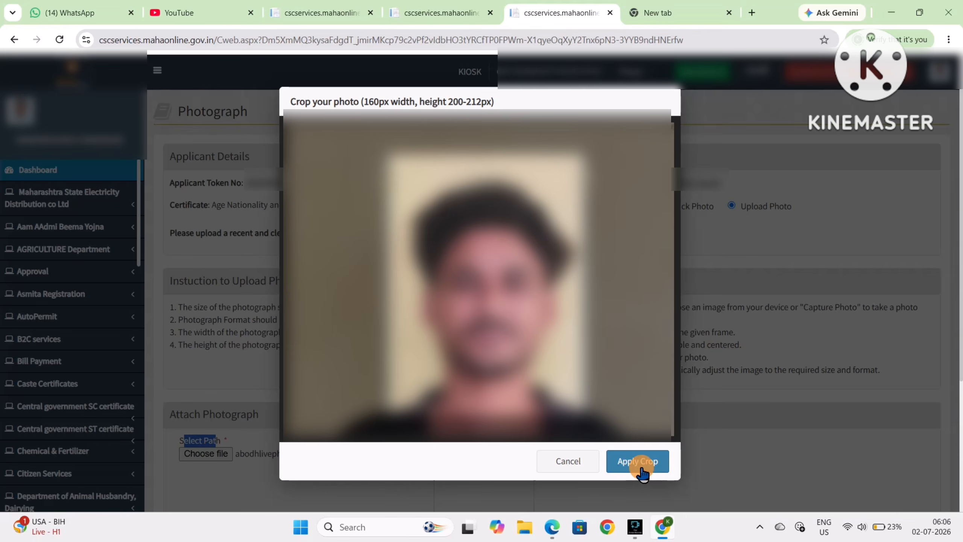
pyautogui.click(642, 472)
# - Upload the cropped photograph, acknowledge the face check and proceed to the payment options
pyautogui.scroll(-3, 568, 417)
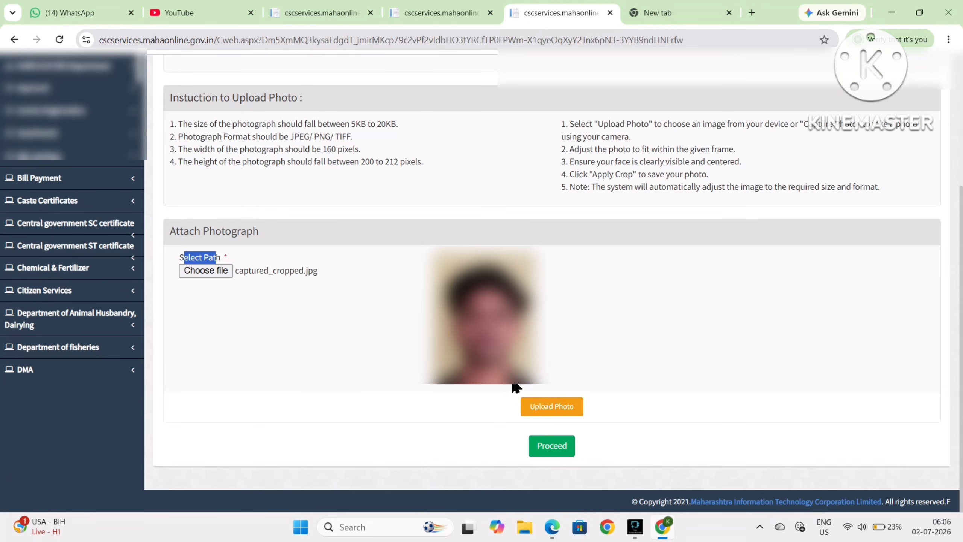
pyautogui.click(554, 416)
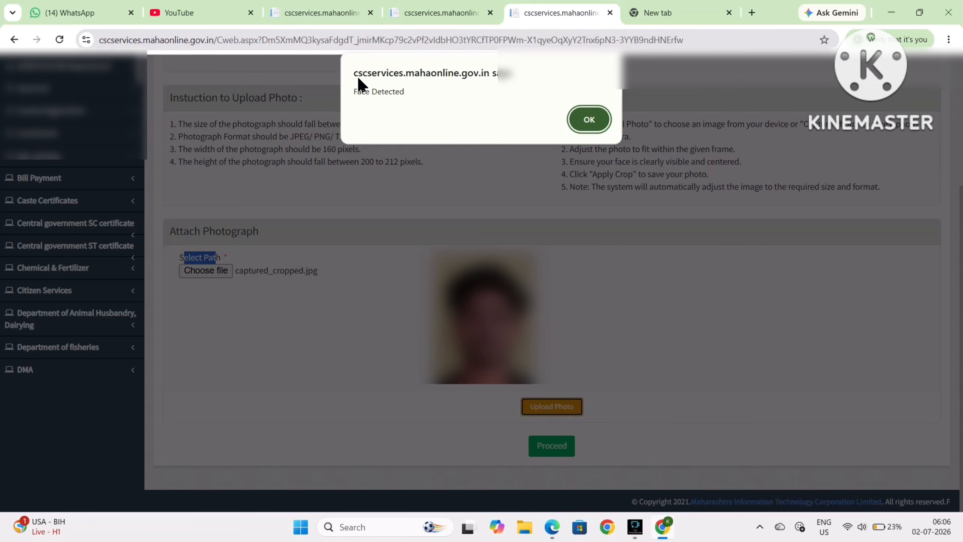
pyautogui.moveTo(354, 91); pyautogui.dragTo(432, 103)
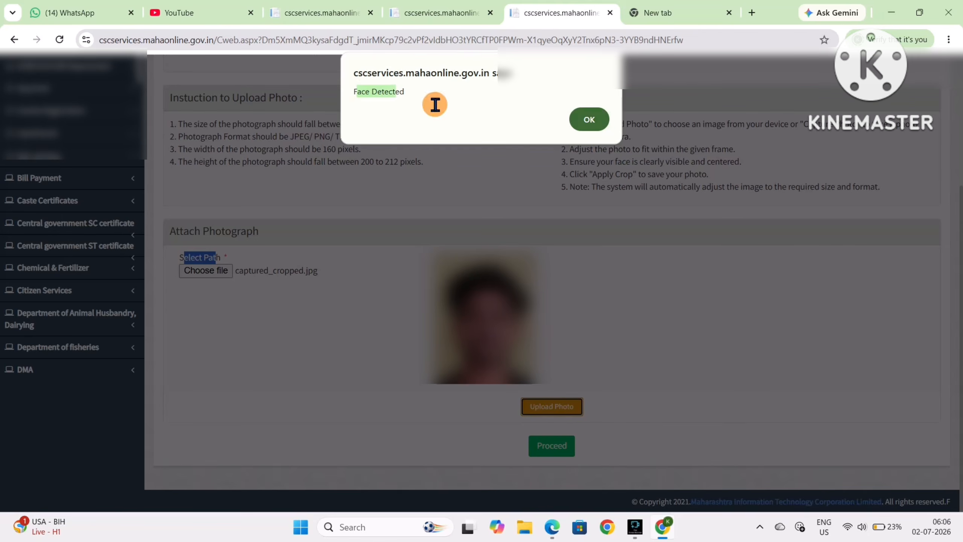
pyautogui.click(572, 110)
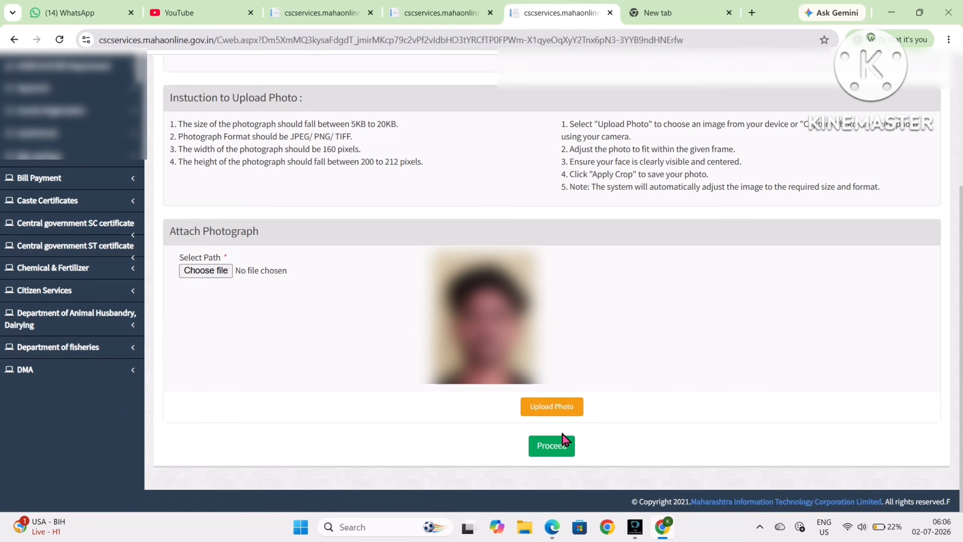
pyautogui.click(550, 453)
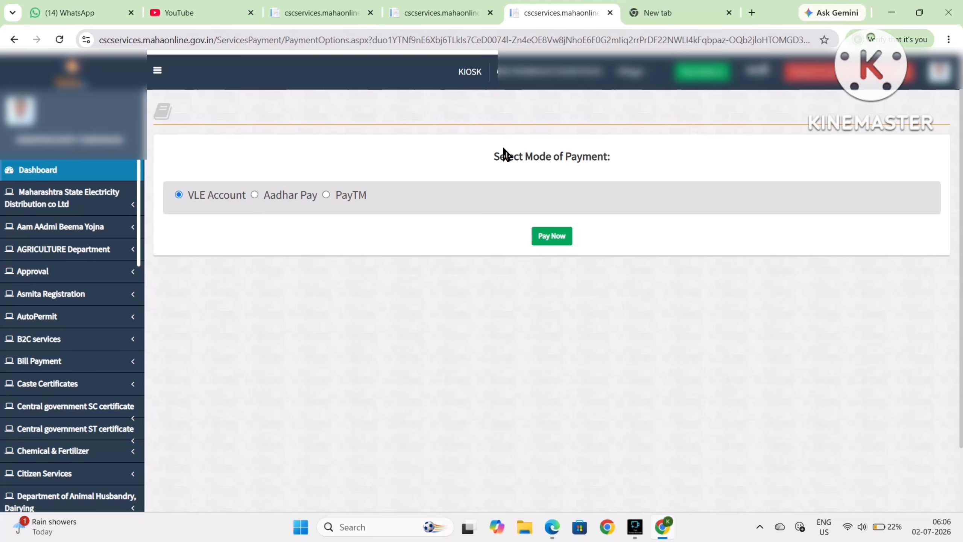
# - Review the available payment modes and proceed to pay with the VLE Account
pyautogui.moveTo(503, 148); pyautogui.dragTo(602, 156)
pyautogui.click(389, 154)
pyautogui.moveTo(210, 200); pyautogui.dragTo(376, 236)
pyautogui.click(299, 206)
pyautogui.click(377, 235)
pyautogui.moveTo(195, 199); pyautogui.dragTo(235, 197)
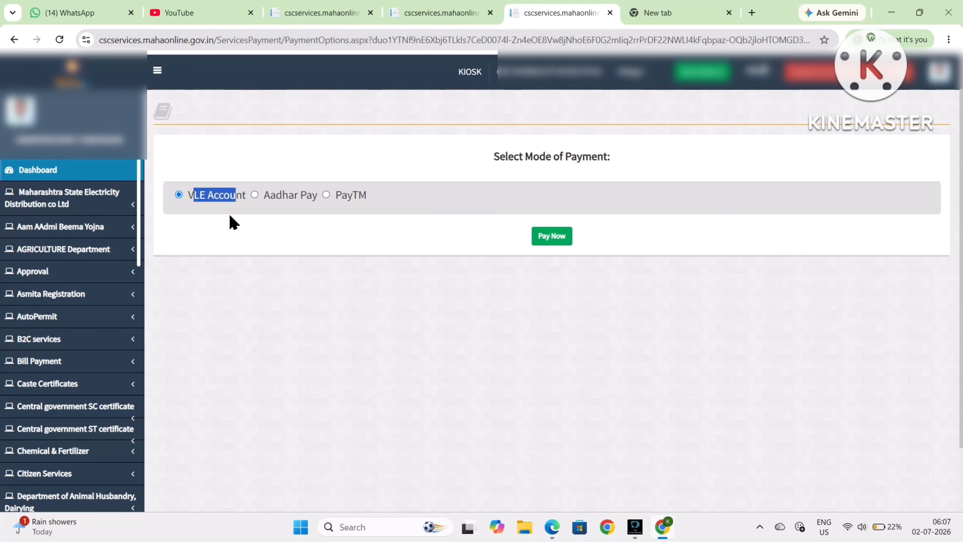
pyautogui.click(230, 215)
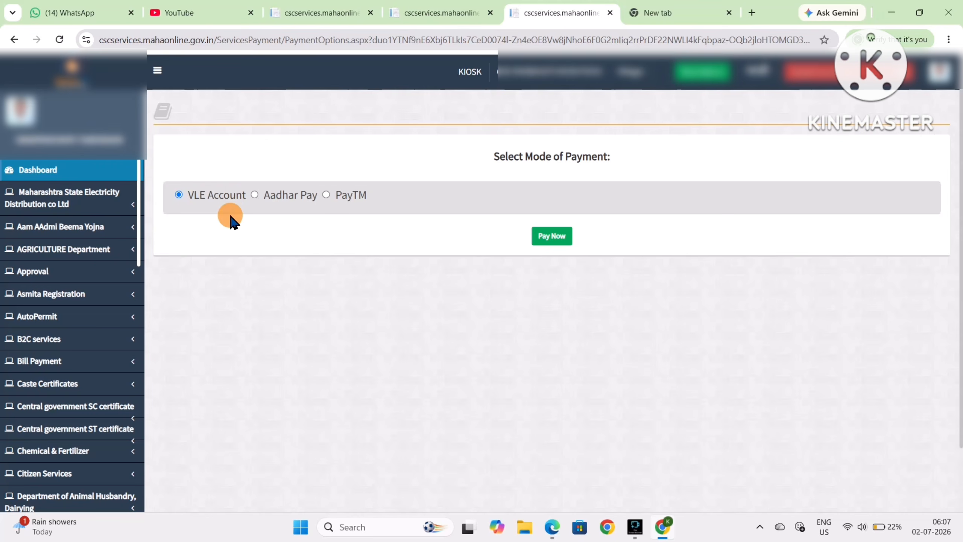
pyautogui.click(551, 236)
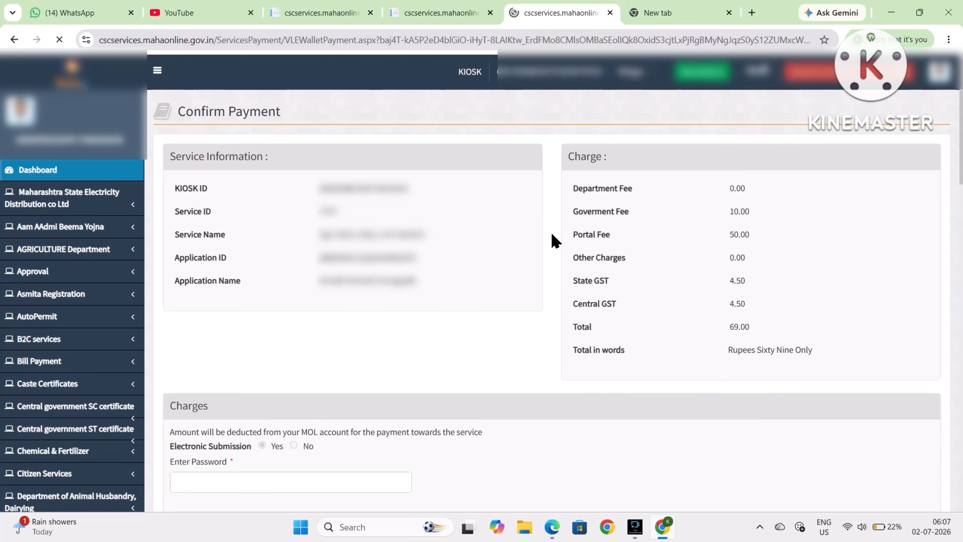
# - Check the service information and charge breakdown, enter the account password and confirm the payment
pyautogui.moveTo(415, 281); pyautogui.dragTo(170, 154)
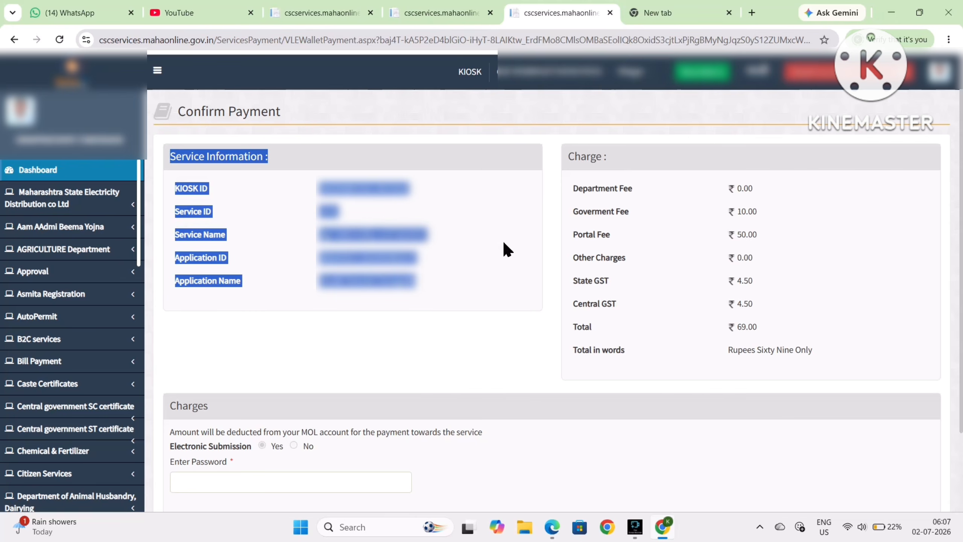
pyautogui.click(503, 244)
pyautogui.moveTo(836, 347); pyautogui.dragTo(556, 151)
pyautogui.click(505, 381)
pyautogui.scroll(-2, 507, 375)
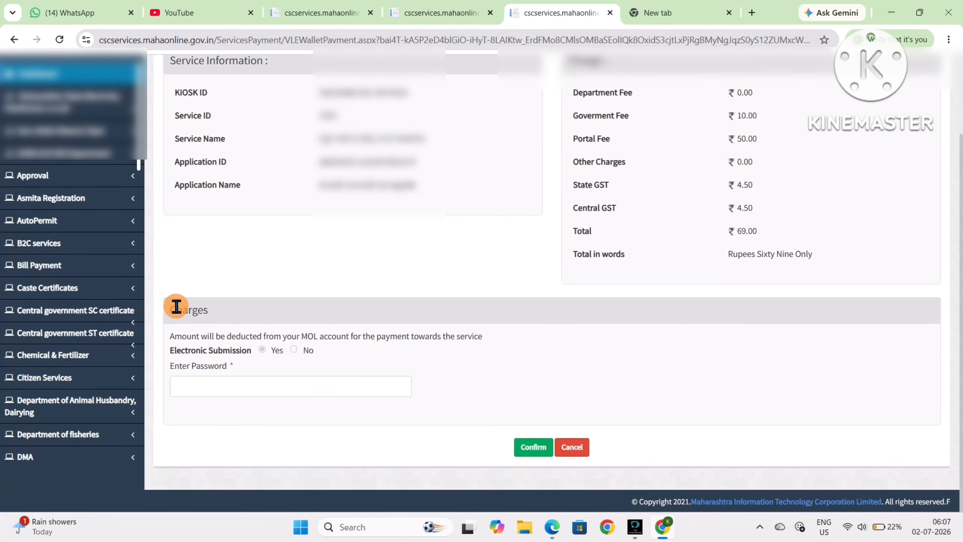
pyautogui.moveTo(176, 309); pyautogui.dragTo(209, 310)
pyautogui.moveTo(203, 368); pyautogui.dragTo(212, 366)
pyautogui.click(206, 395)
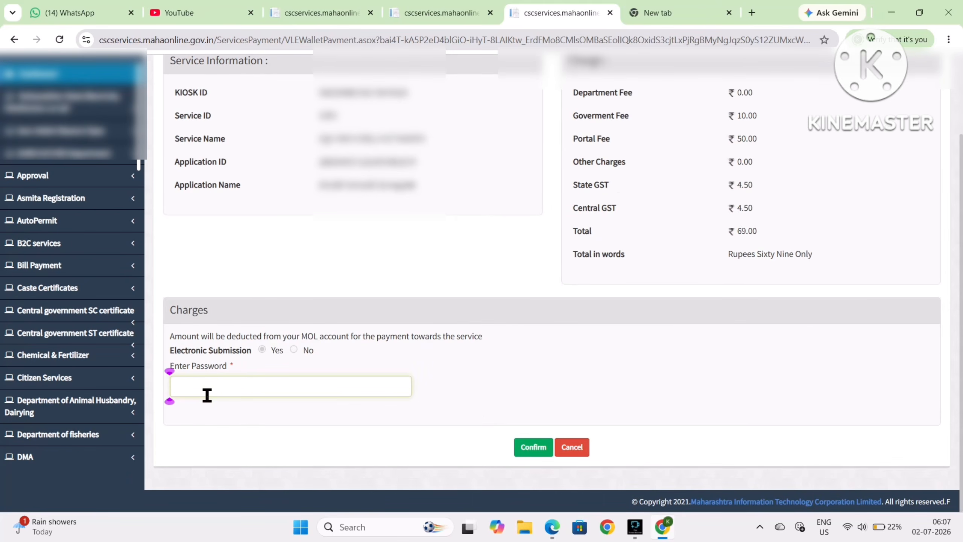
pyautogui.hotkey('ctrl', 'v')
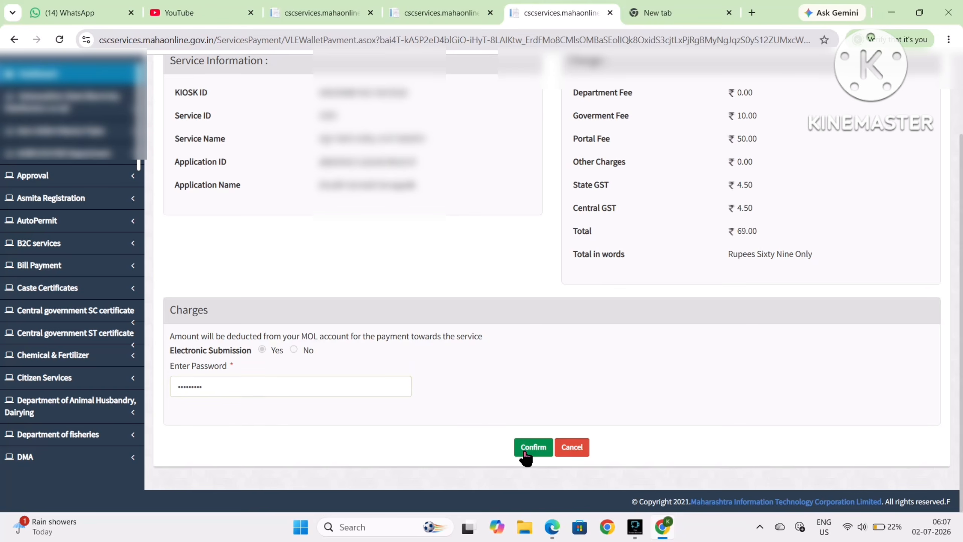
pyautogui.click(548, 448)
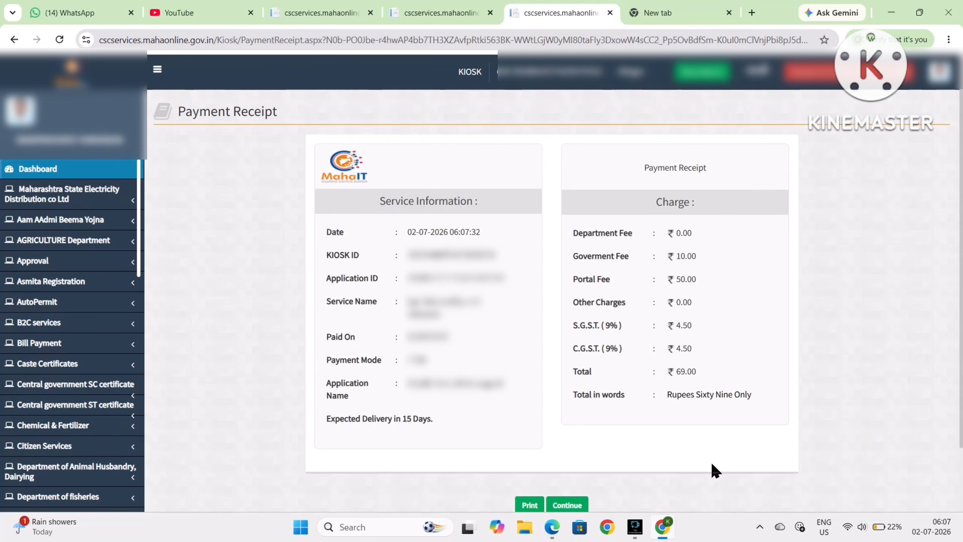
# - Preview the payment receipt for printing, close the preview without saving and continue to the acknowledgement
pyautogui.click(529, 504)
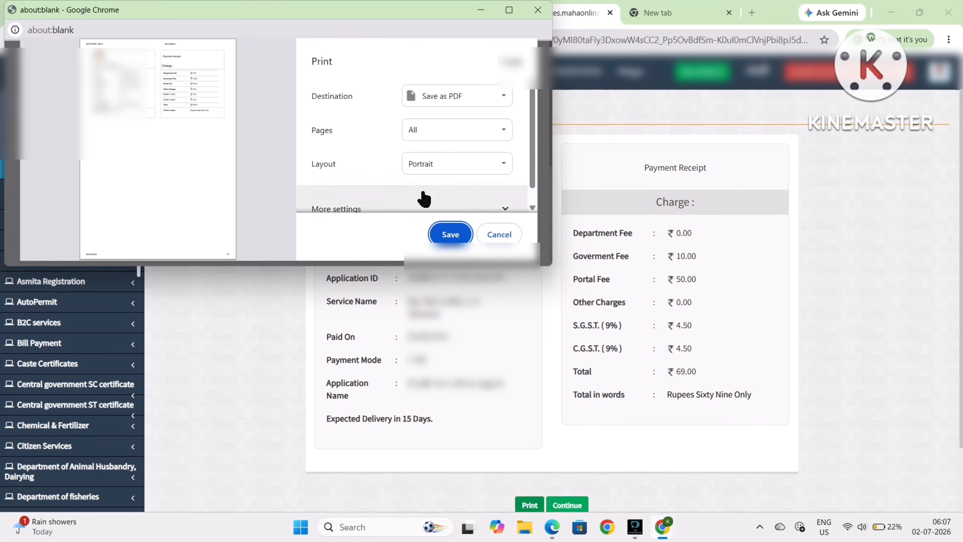
pyautogui.click(516, 235)
pyautogui.click(559, 506)
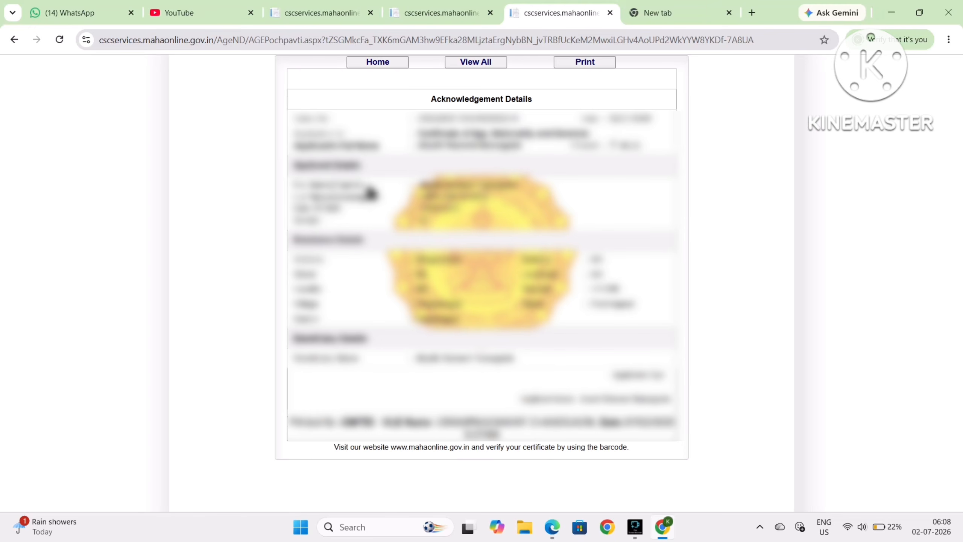
# - Review the acknowledgement details, preview them for printing without saving, and return to the portal's home page
pyautogui.moveTo(320, 95); pyautogui.dragTo(564, 378)
pyautogui.moveTo(646, 418); pyautogui.dragTo(682, 425)
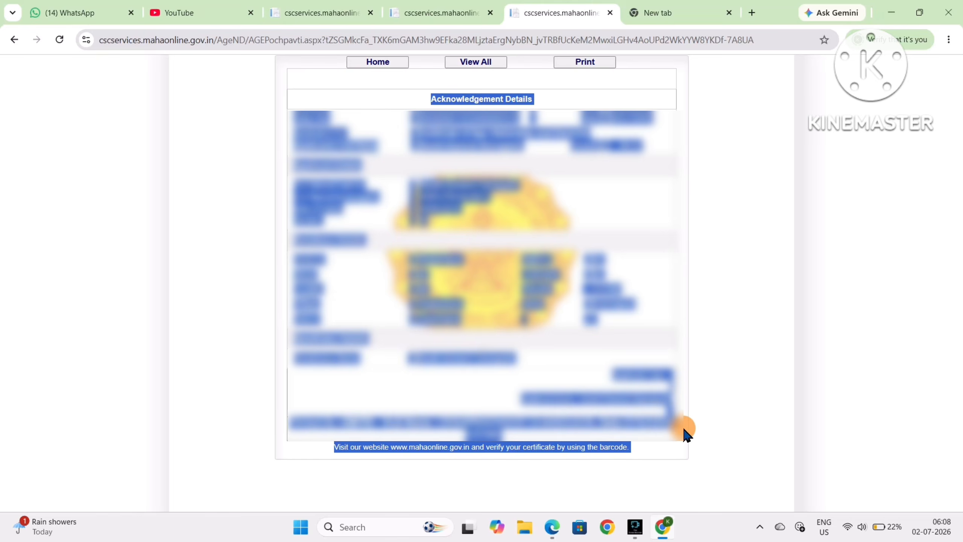
pyautogui.click(697, 416)
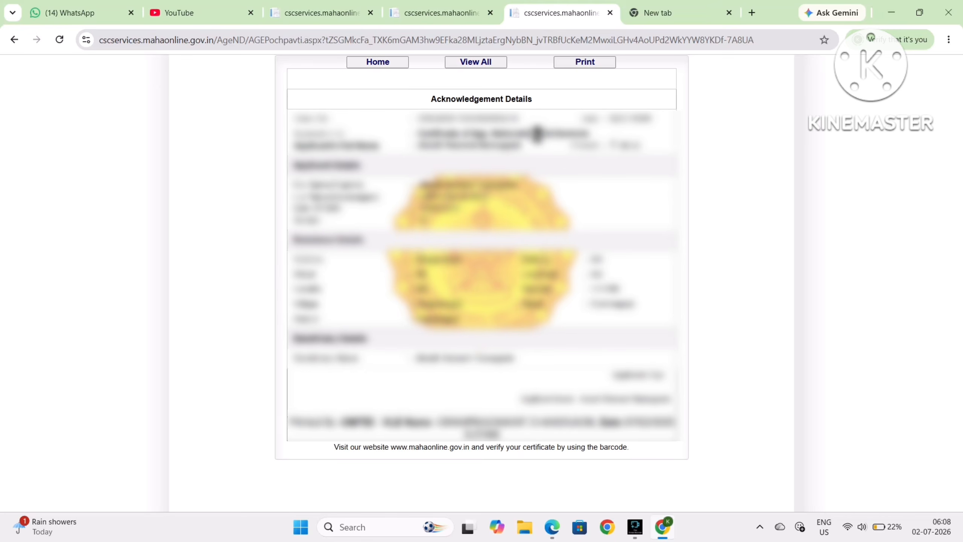
pyautogui.click(575, 63)
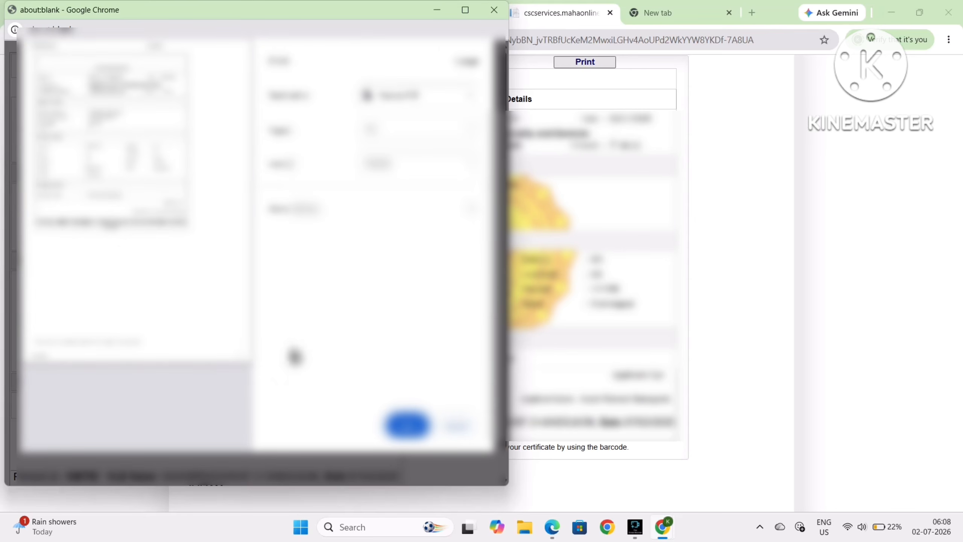
pyautogui.click(457, 424)
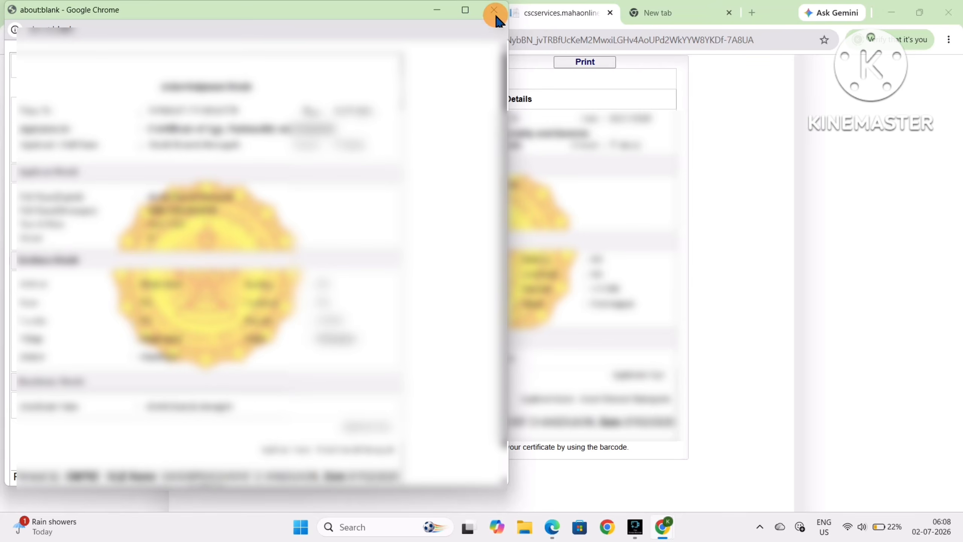
pyautogui.click(494, 12)
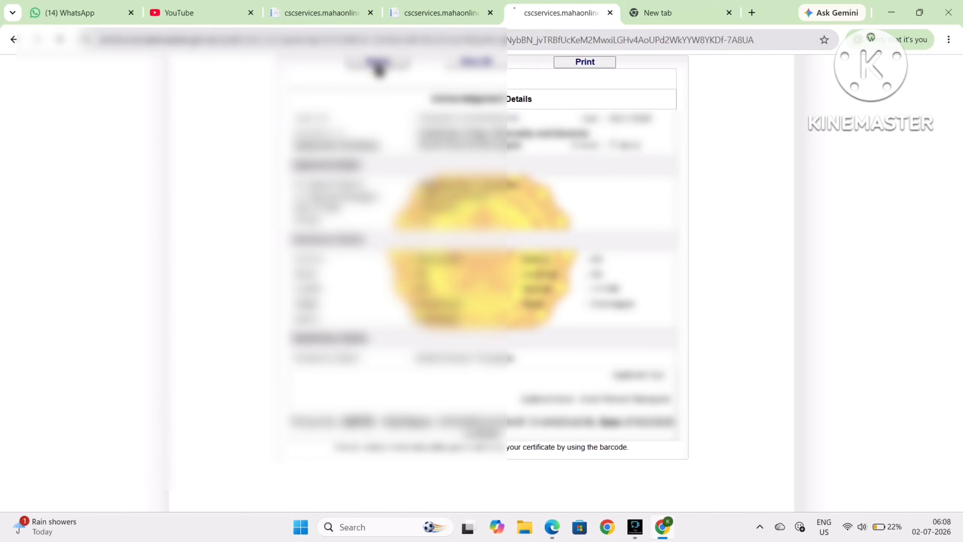
pyautogui.click(378, 63)
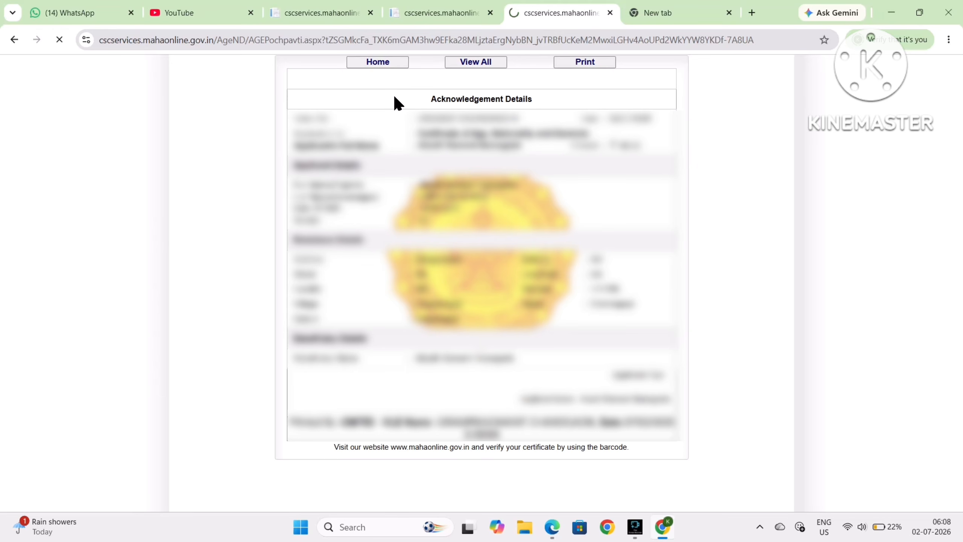